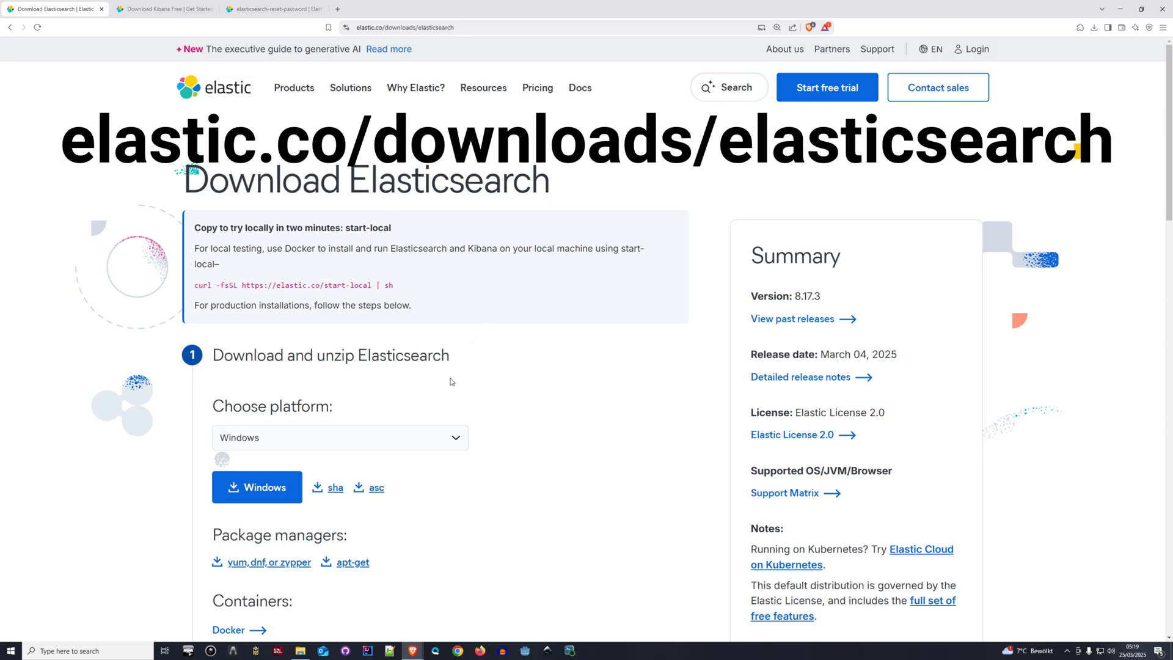
Check the Kibana and Elasticsearch download pages, then locate the extracted kibana-8.17.3 and elasticsearch-8.17.3 folders in File Explorer.
{"action": "left_click", "coordinate": [162, 9]}
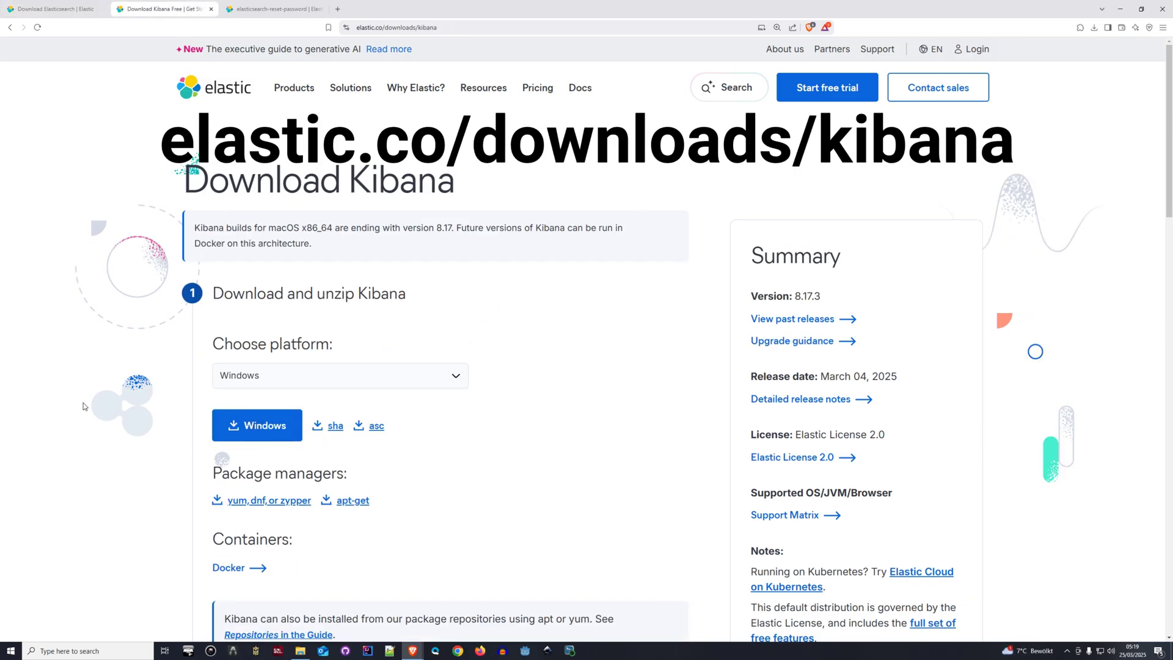
{"action": "left_click", "coordinate": [61, 14]}
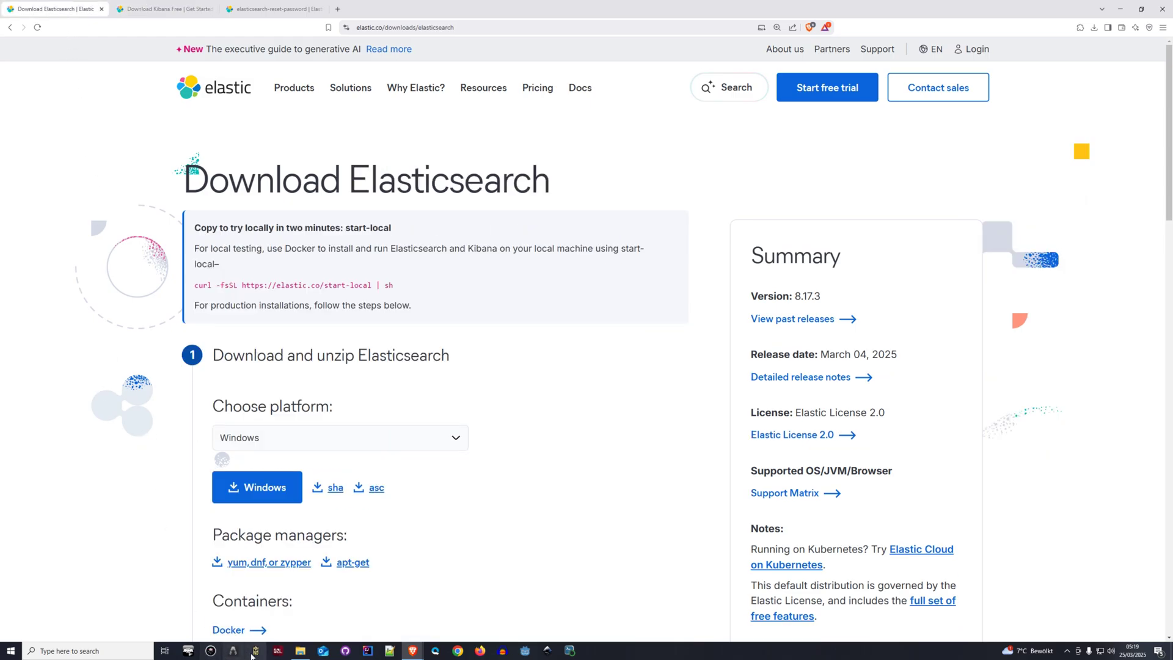
{"action": "left_click", "coordinate": [300, 650]}
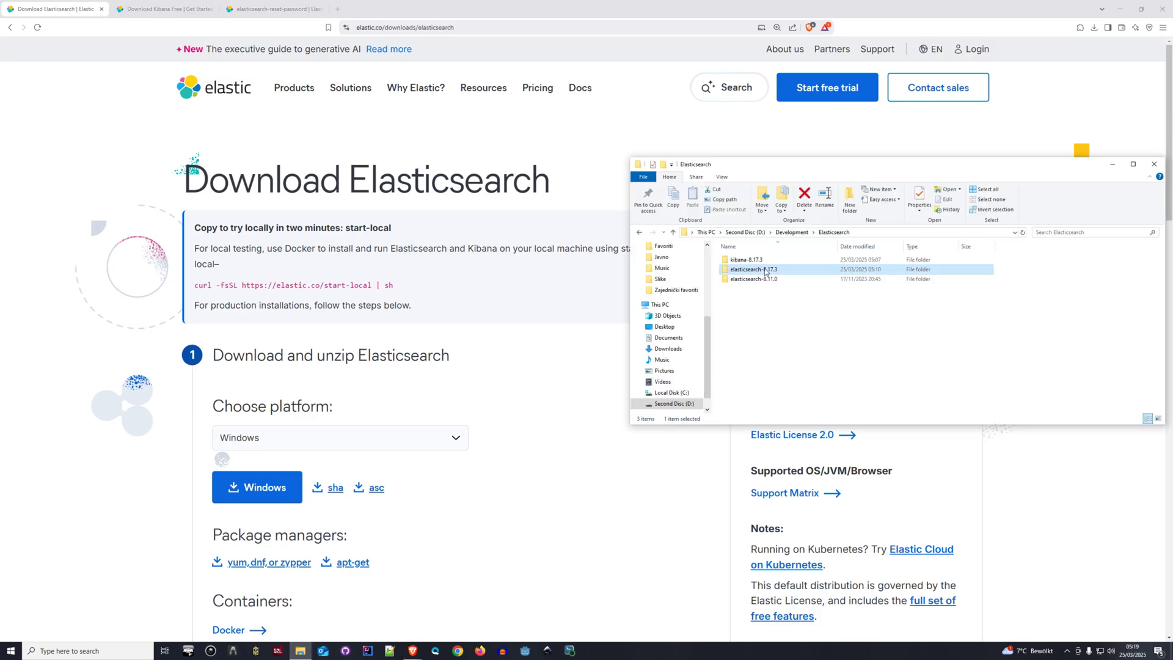
{"action": "left_click", "coordinate": [788, 262]}
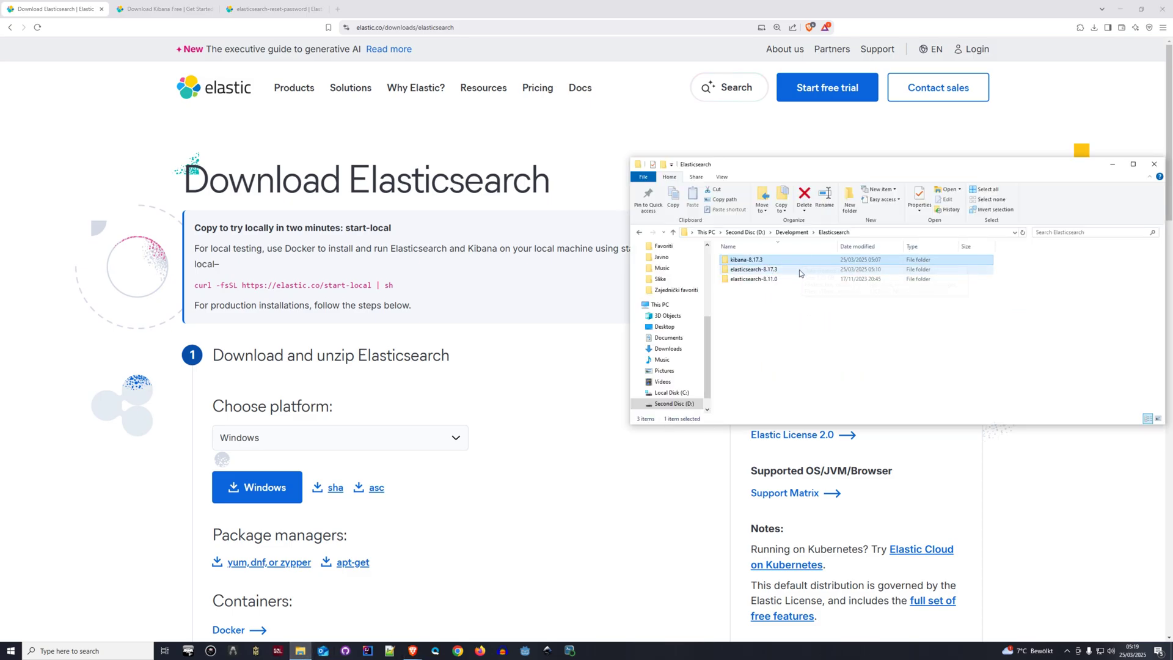
{"action": "left_click", "coordinate": [770, 282]}
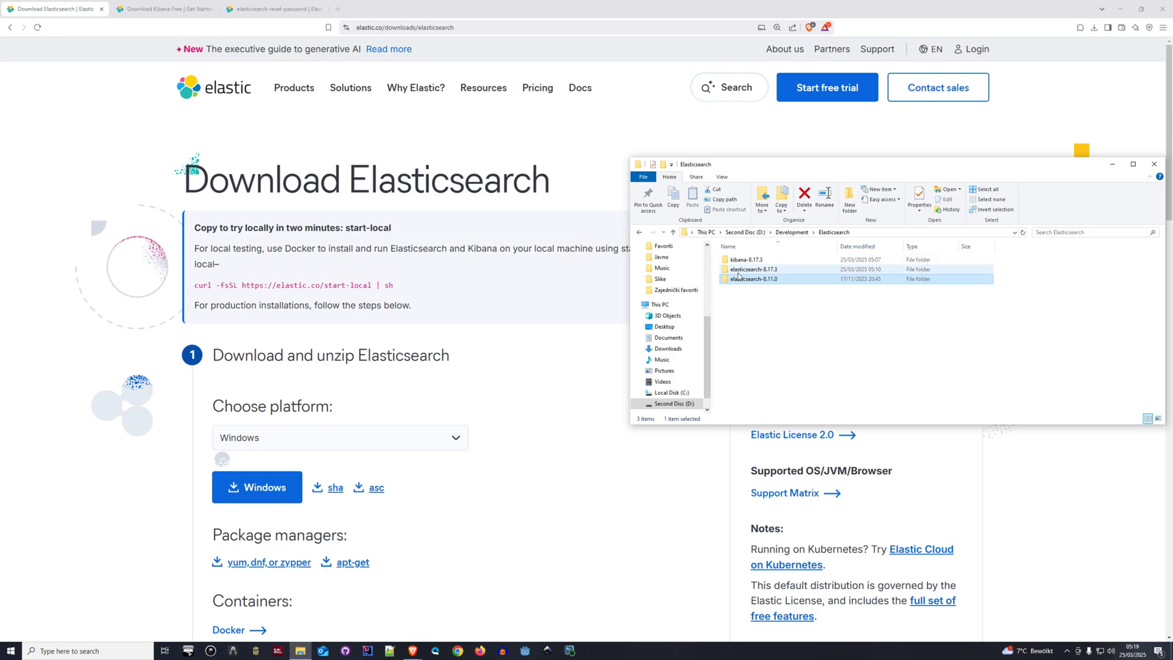
{"action": "left_click", "coordinate": [780, 269]}
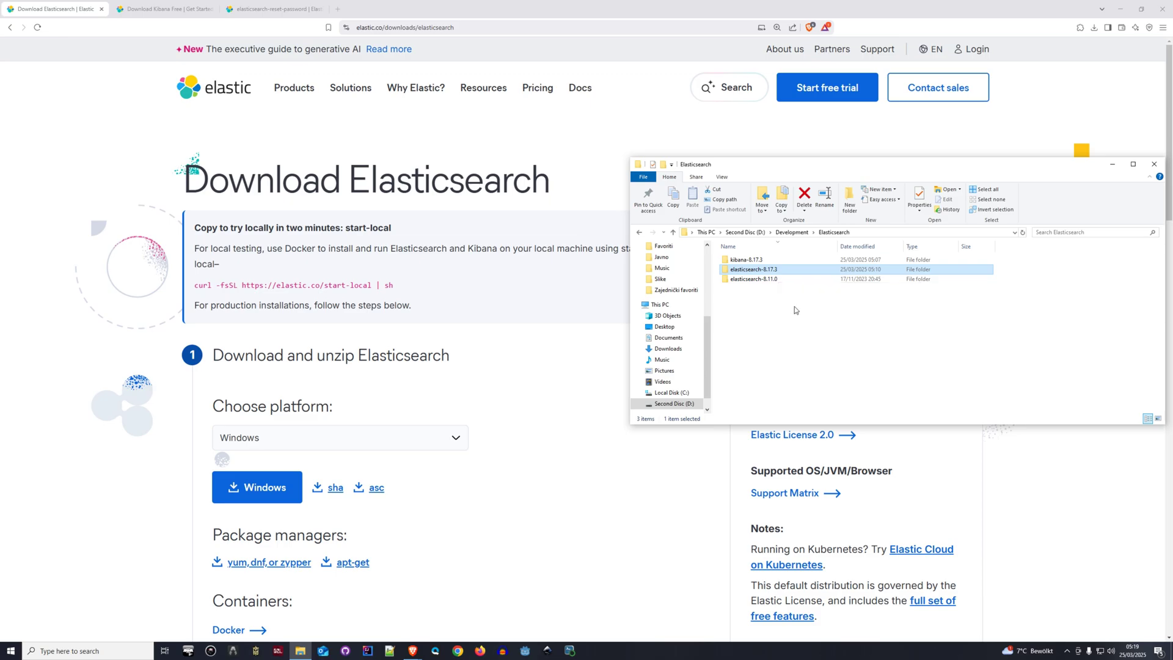
{"action": "left_click", "coordinate": [790, 260]}
{"action": "left_click", "coordinate": [791, 271]}
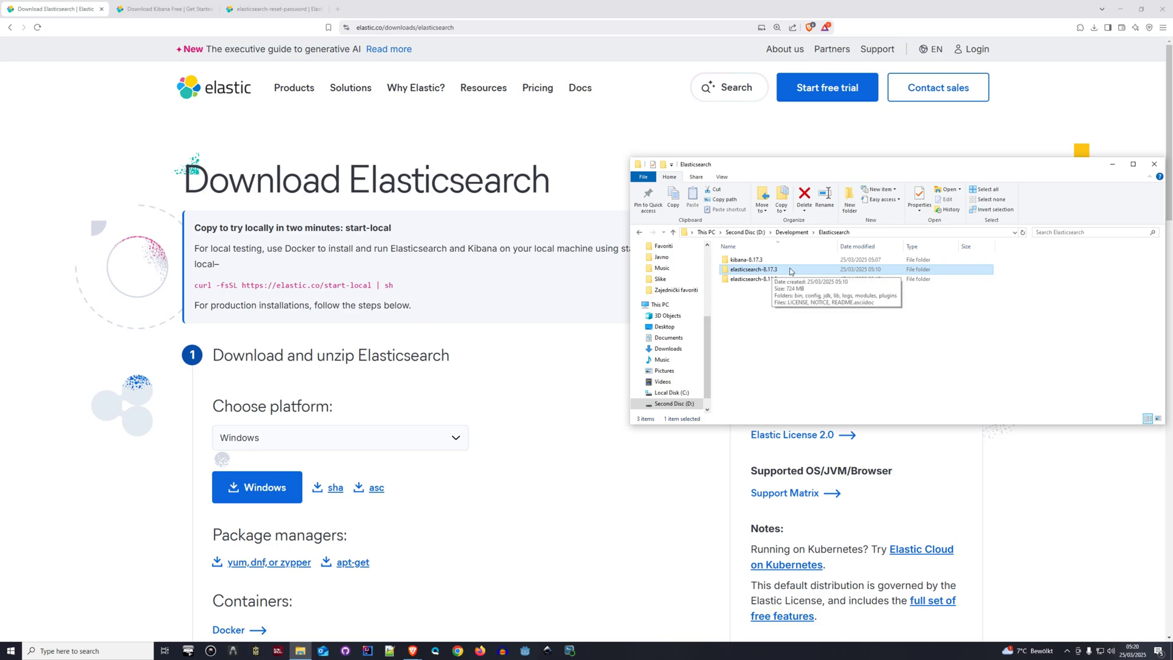
Run the elasticsearch Windows batch file from the bin folder of elasticsearch-8.17.3.
{"action": "double_click", "coordinate": [790, 271]}
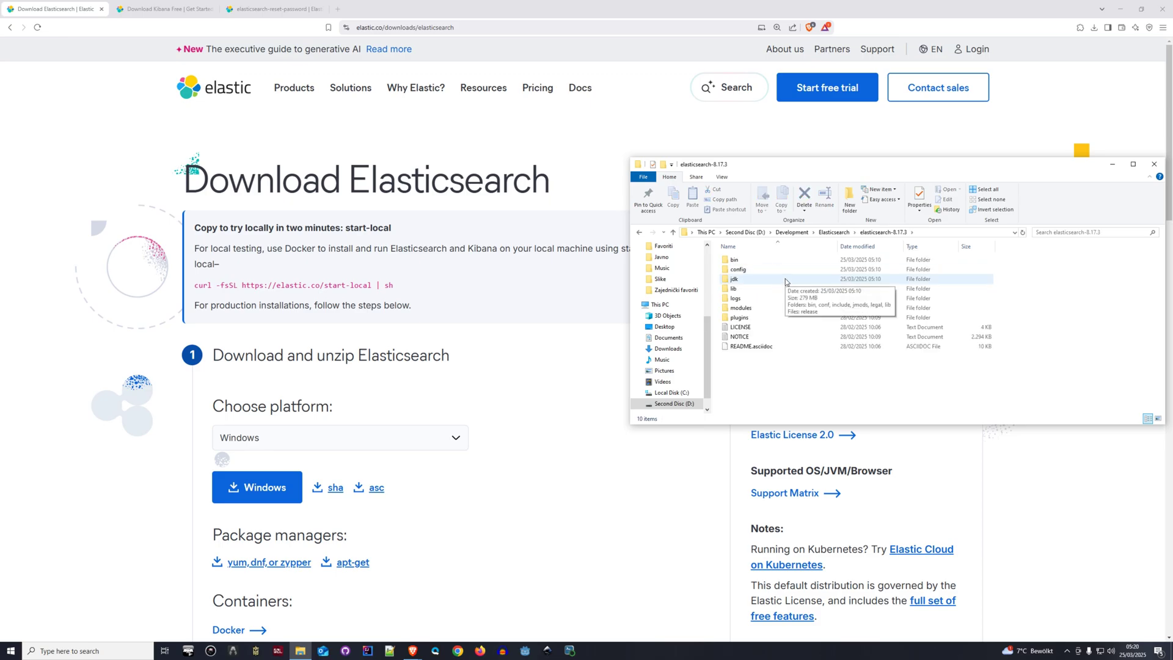
{"action": "left_click", "coordinate": [781, 262]}
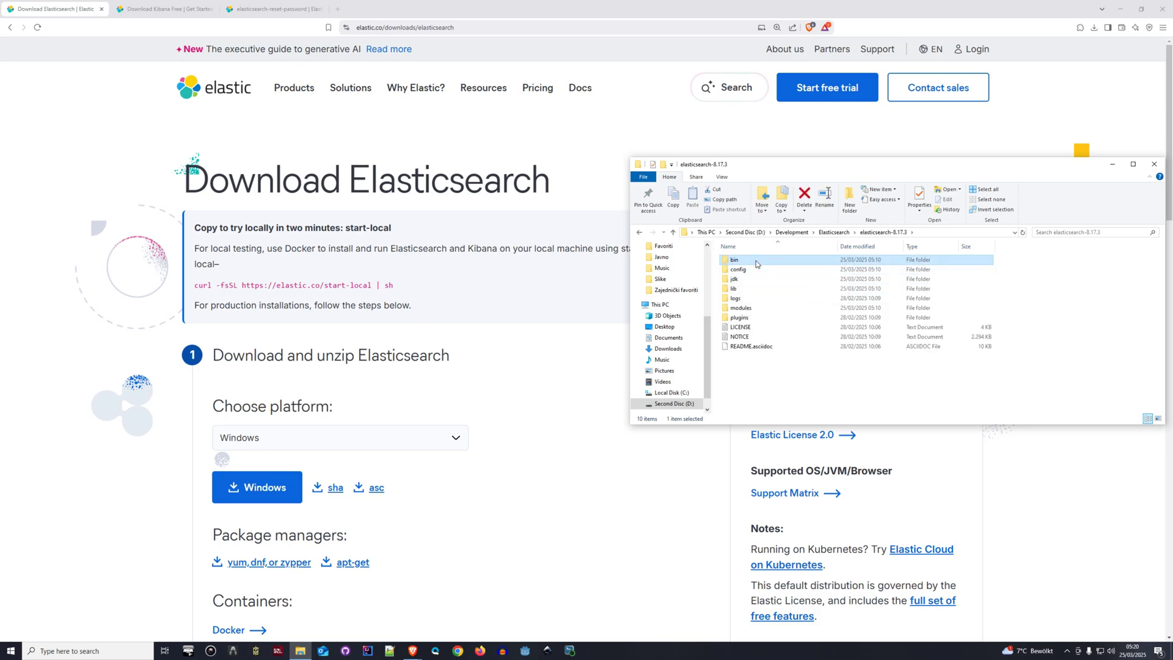
{"action": "double_click", "coordinate": [756, 263]}
{"action": "left_click", "coordinate": [829, 270]}
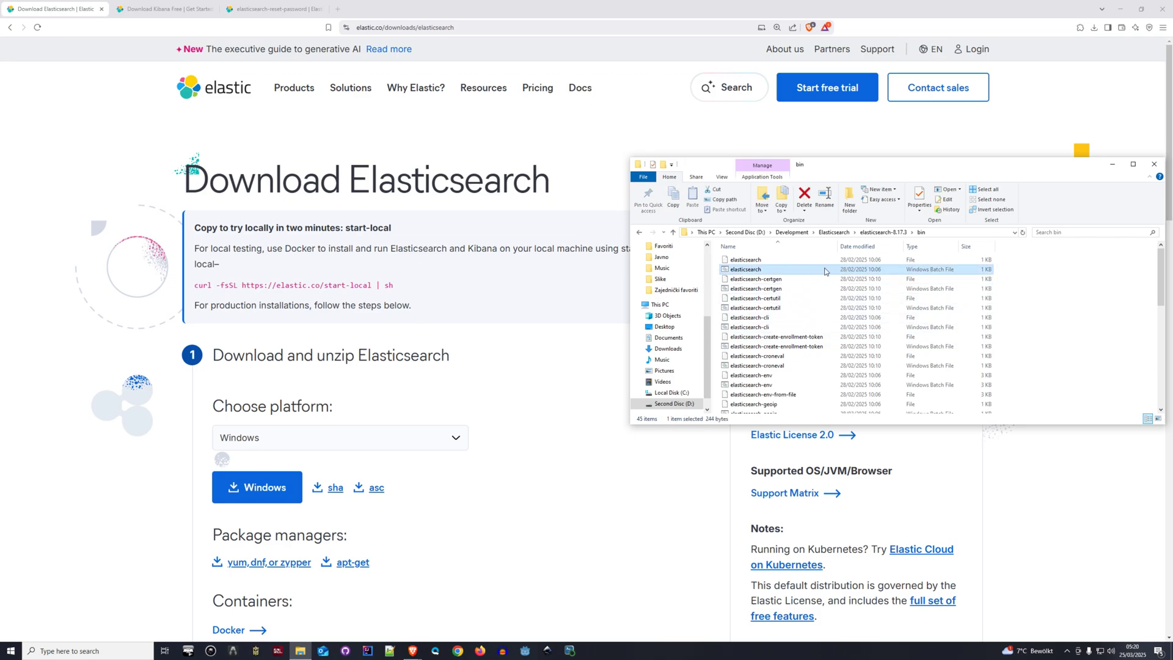
{"action": "double_click", "coordinate": [751, 270]}
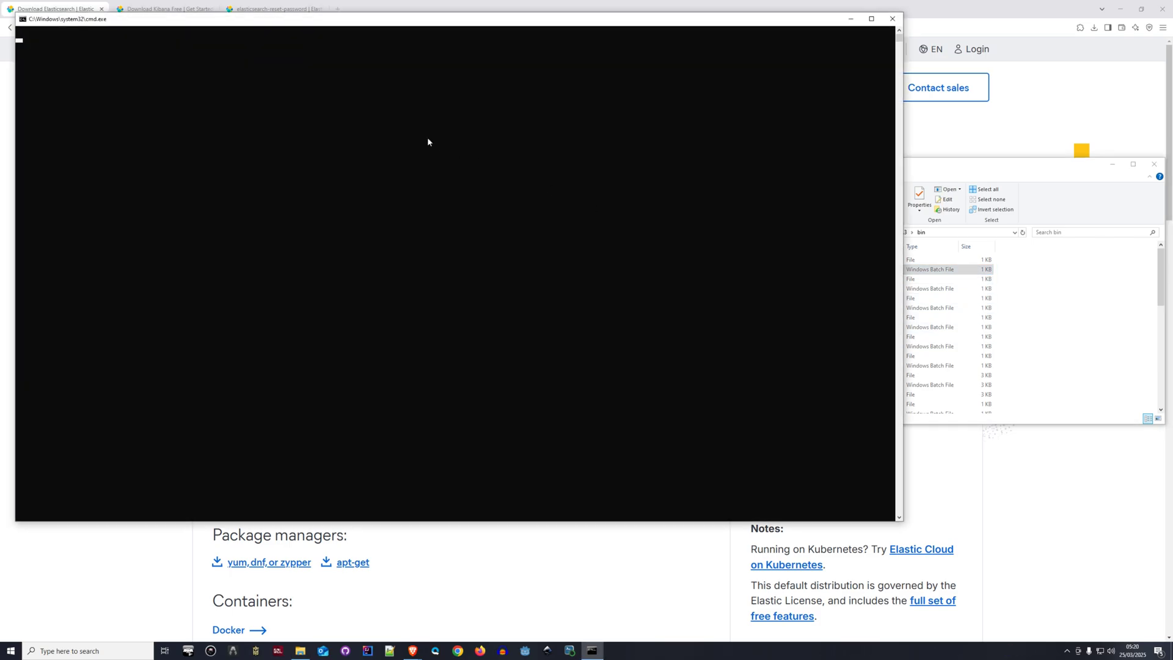
{"action": "left_click_drag", "start_coordinate": [366, 21], "coordinate": [465, 40]}
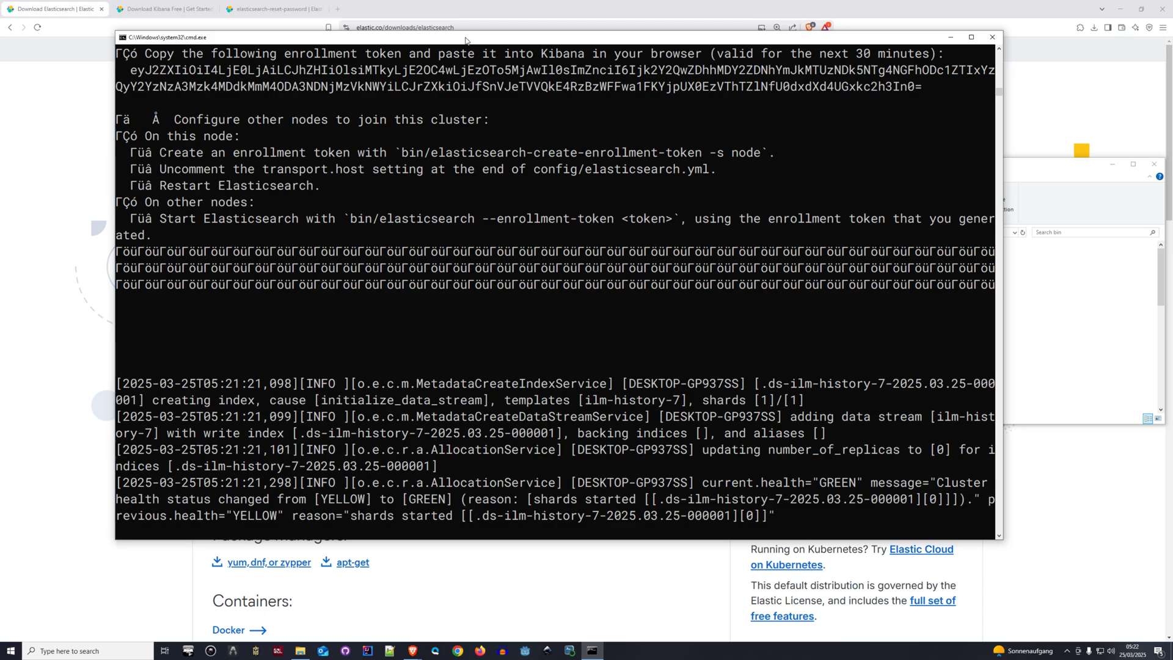
In the browser's elasticsearch-reset-password documentation, copy the example command "elasticsearch-reset-password -u elastic" without the bin/ prefix.
{"action": "left_click", "coordinate": [269, 8]}
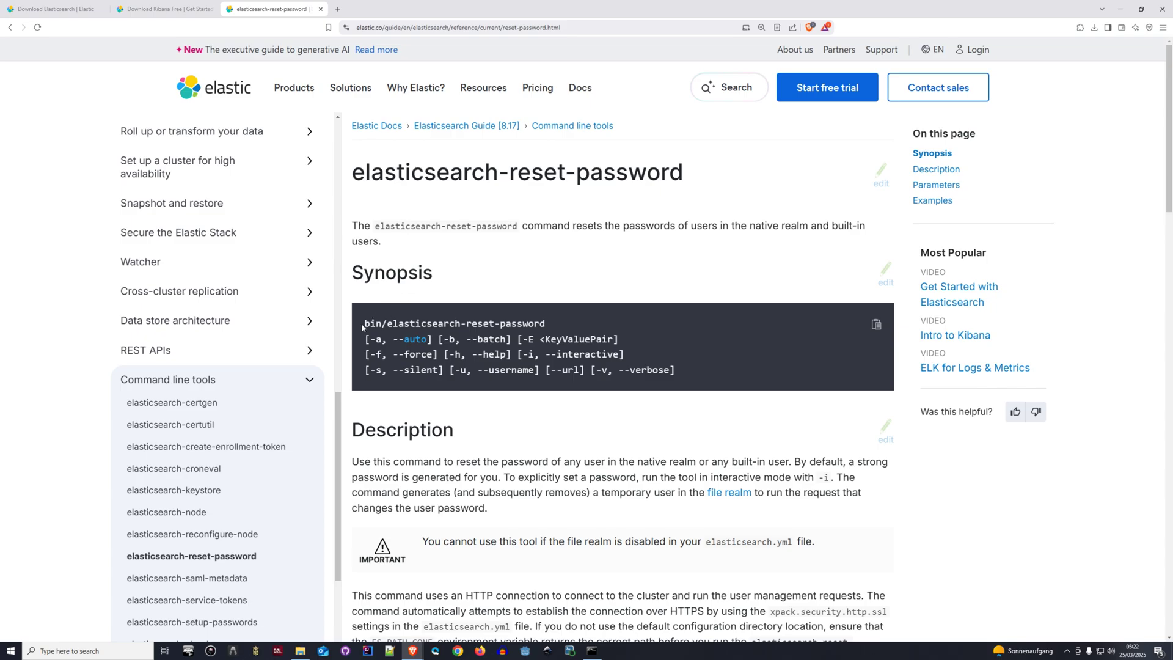
{"action": "left_click_drag", "start_coordinate": [362, 328], "coordinate": [510, 327]}
{"action": "left_click", "coordinate": [546, 324]}
{"action": "scroll", "coordinate": [609, 375], "scroll_direction": "down", "scroll_amount": 20}
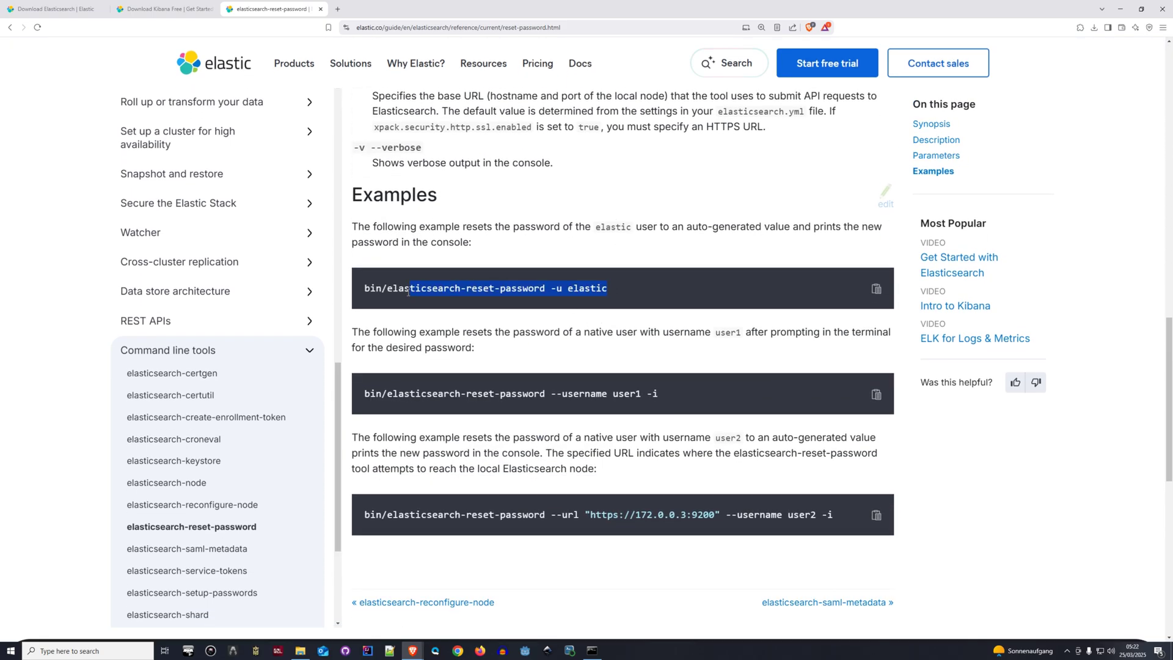
{"action": "left_click_drag", "start_coordinate": [365, 287], "coordinate": [537, 288]}
Switch to File Explorer and open a command prompt in the elasticsearch-8.17.3 bin folder.
{"action": "key", "text": "alt+Tab"}
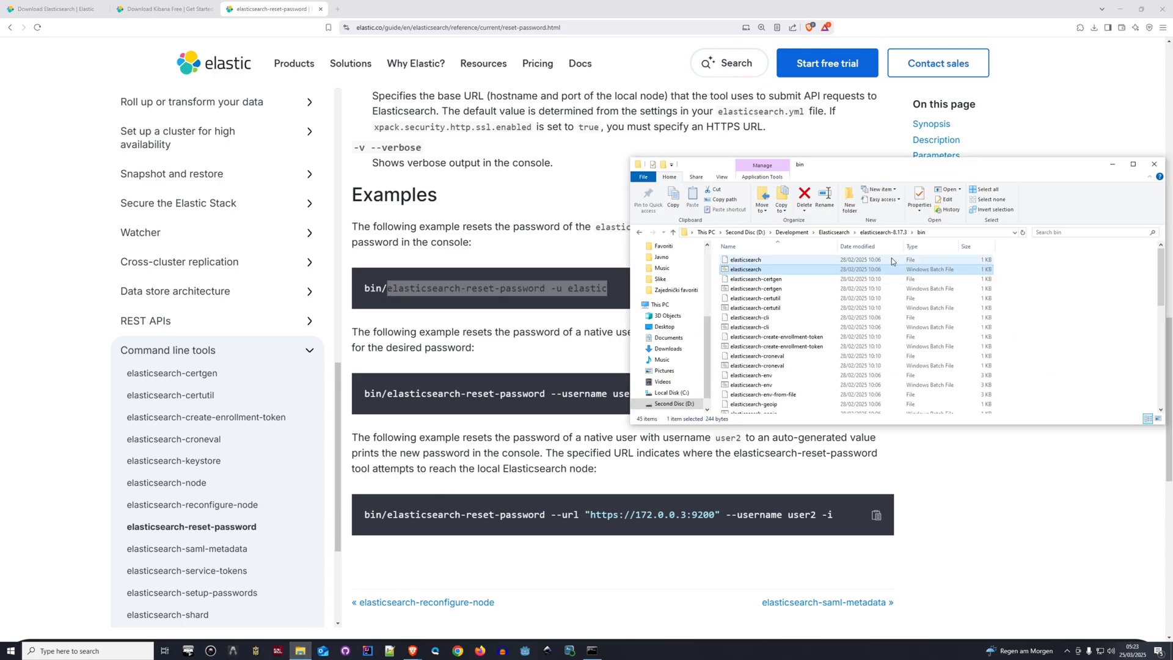
{"action": "left_click", "coordinate": [921, 233]}
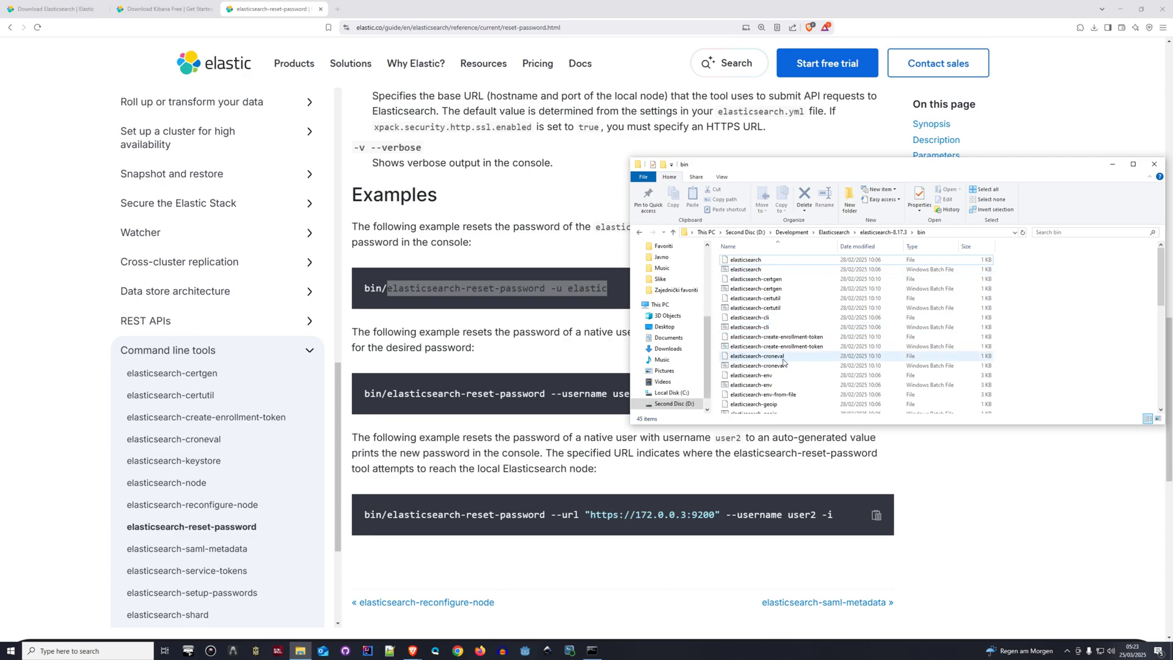
{"action": "left_click", "coordinate": [942, 234]}
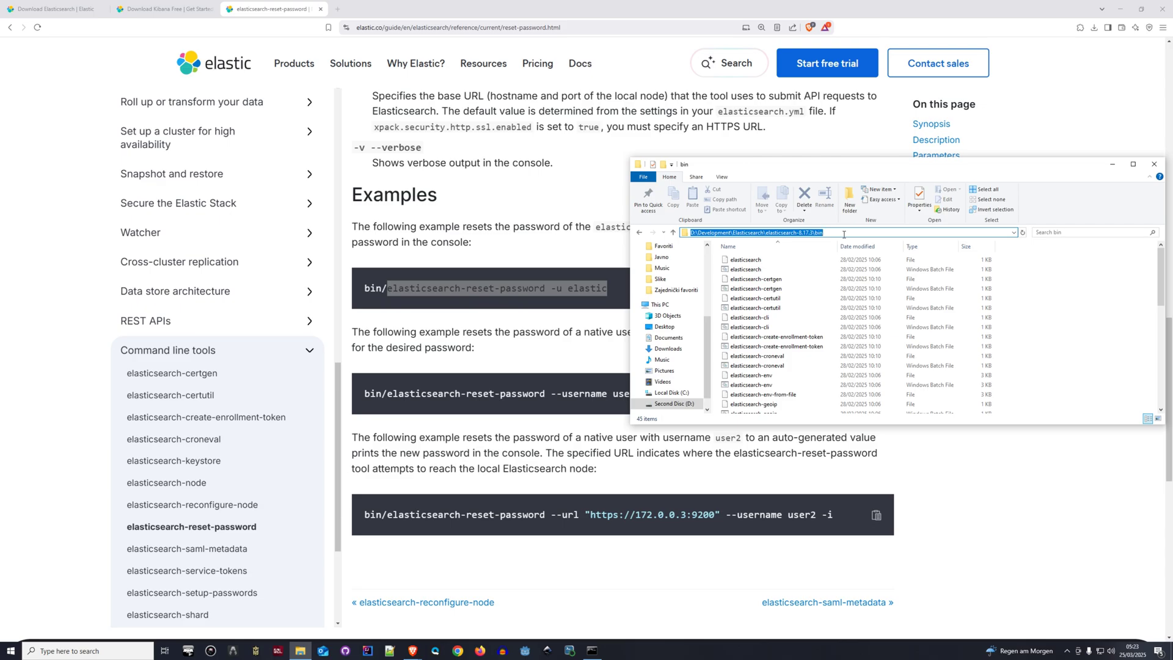
{"action": "type", "text": "cmd"}
{"action": "key", "text": "Return"}
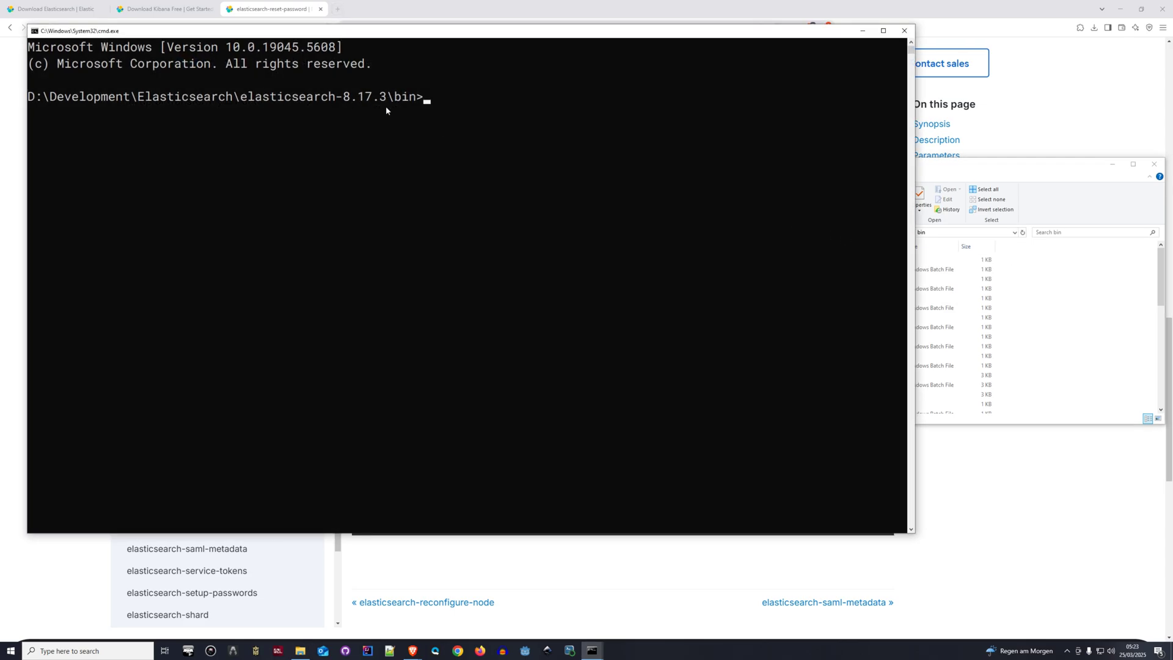
{"action": "left_click_drag", "start_coordinate": [447, 27], "coordinate": [608, 152]}
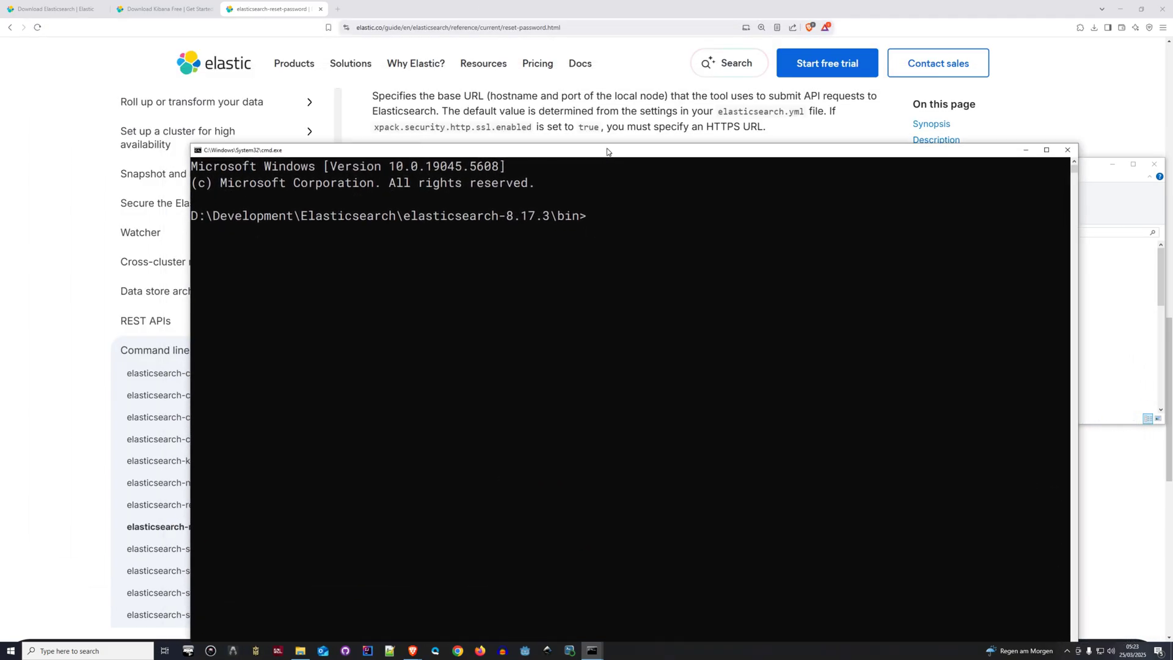
Run "elasticsearch-reset-password -u elastic" and answer y to reset the elastic user's password.
{"action": "key", "text": "ctrl+v"}
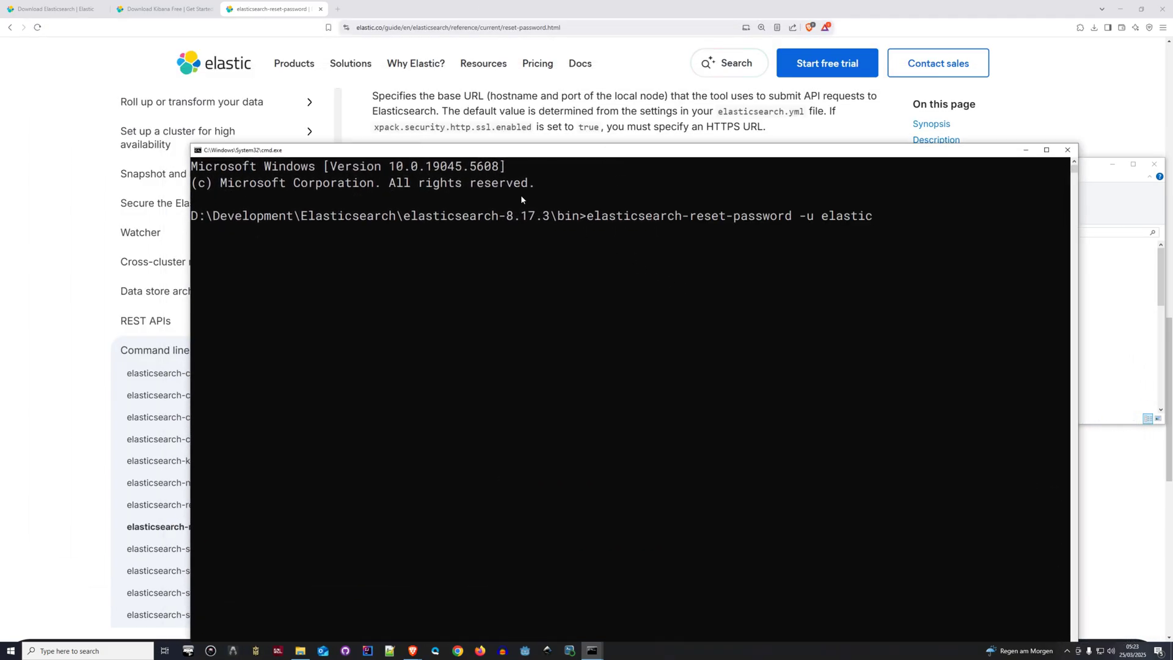
{"action": "left_click_drag", "start_coordinate": [547, 150], "coordinate": [483, 77]}
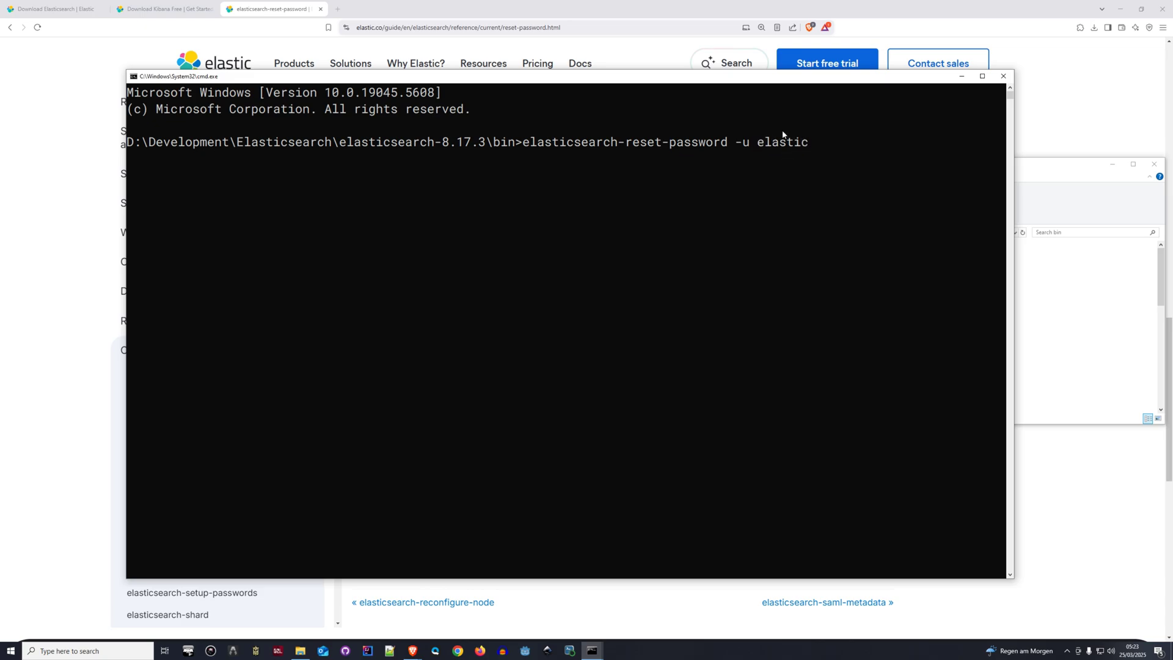
{"action": "key", "text": "Return"}
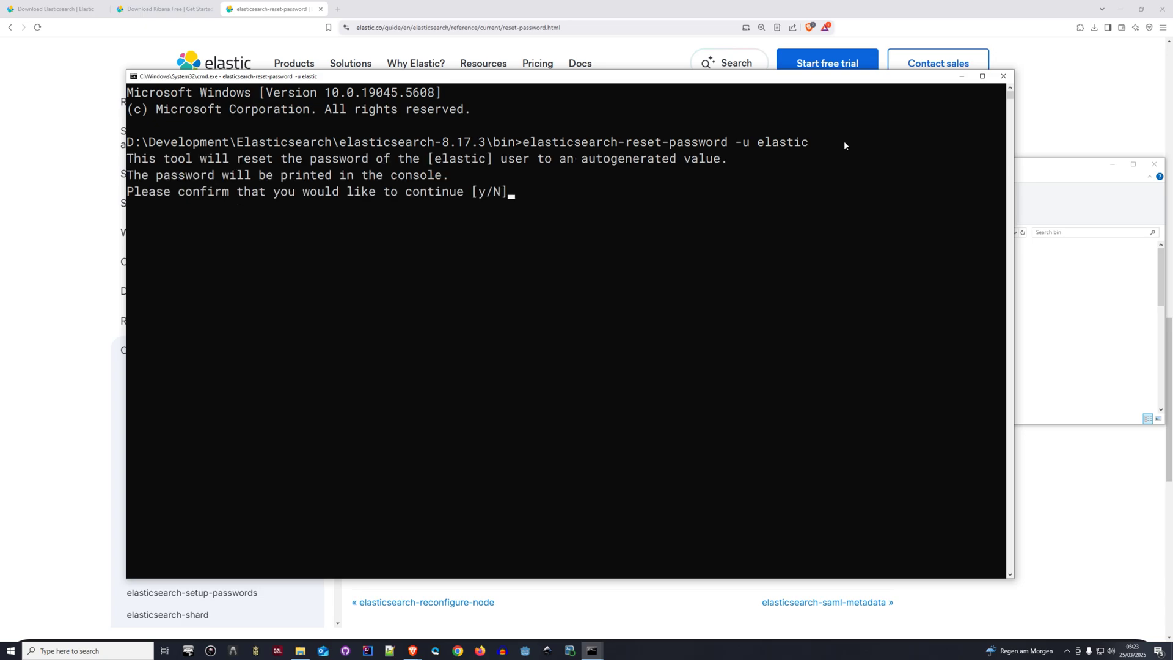
{"action": "type", "text": "y"}
{"action": "key", "text": "Return"}
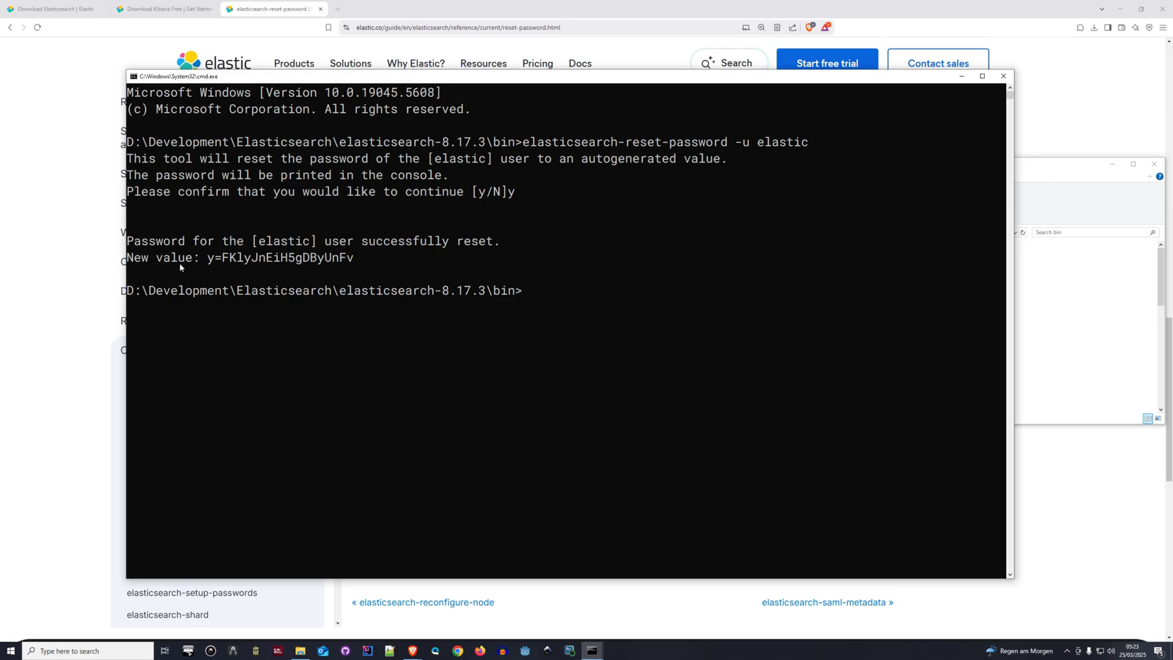
Copy the newly generated elastic user password from the console and close that command prompt.
{"action": "left_click", "coordinate": [209, 258]}
{"action": "left_click_drag", "start_coordinate": [210, 260], "coordinate": [353, 262]}
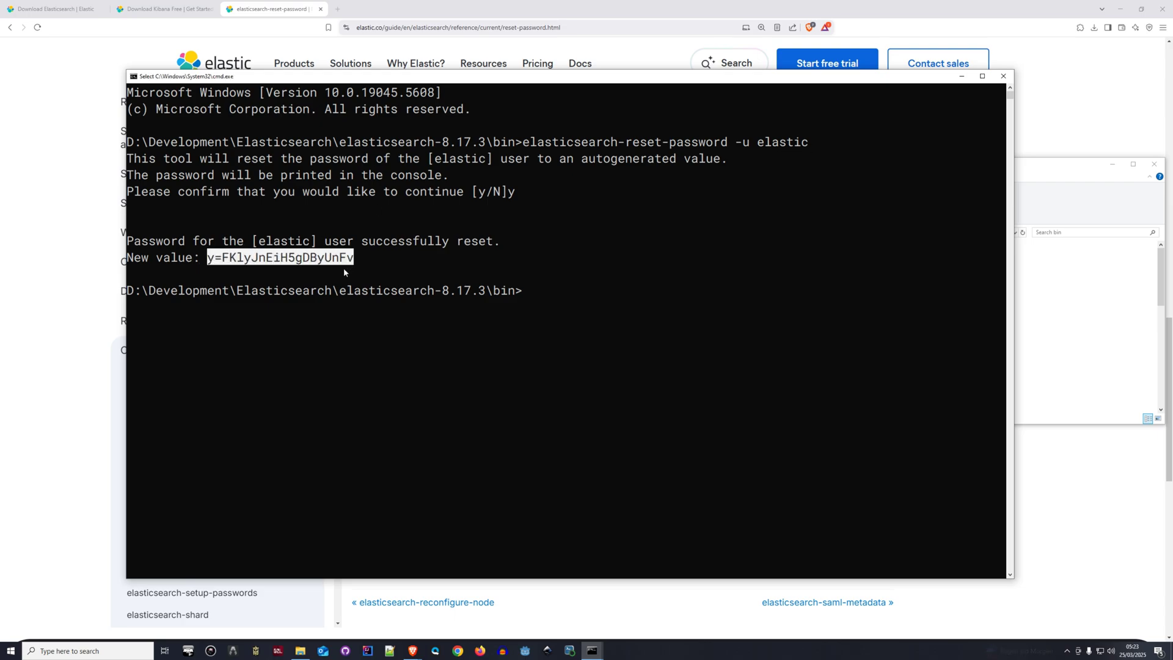
{"action": "key", "text": "ctrl+c"}
{"action": "key", "text": "Return"}
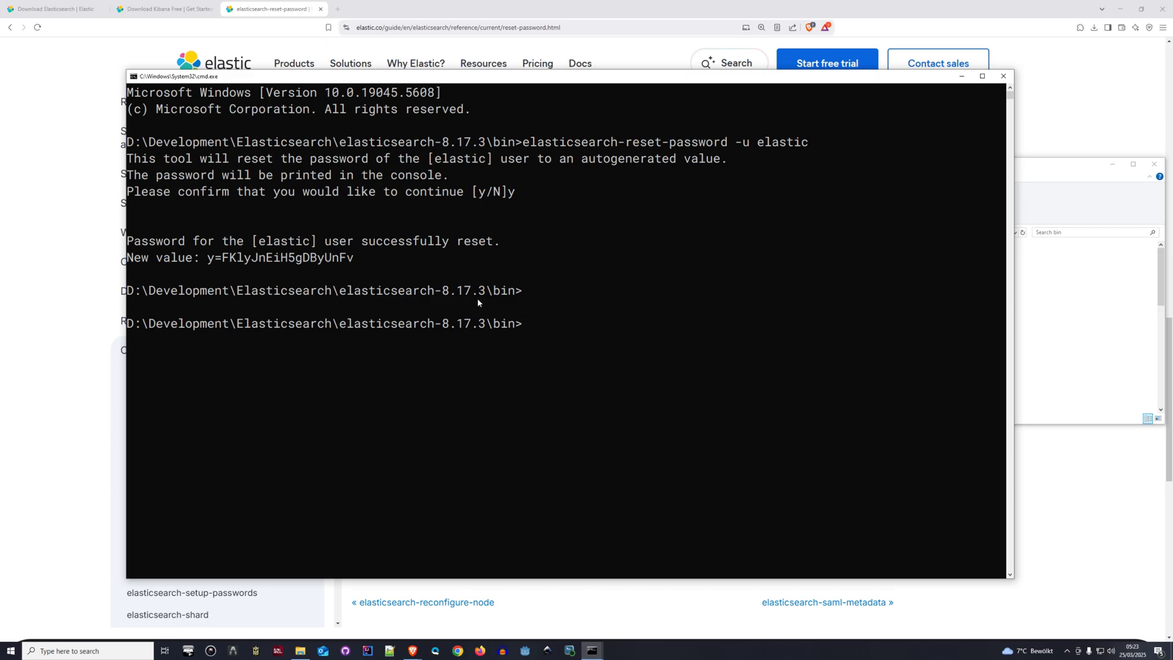
{"action": "left_click", "coordinate": [1002, 75]}
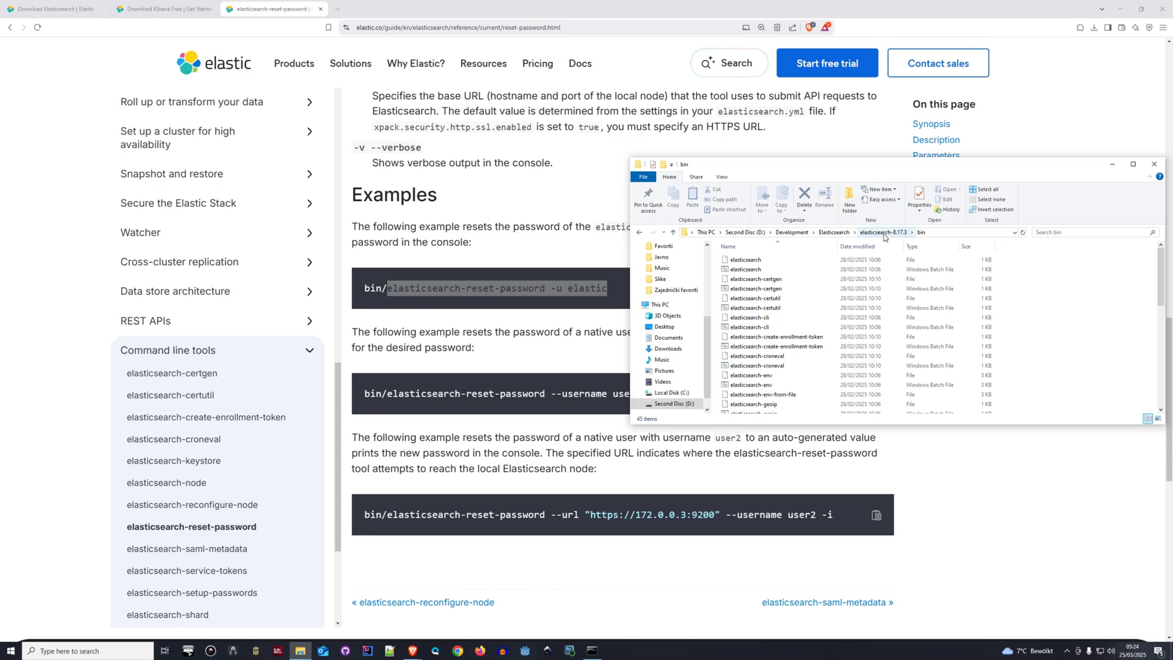
Open the kibana-8.17.3 folder in File Explorer and check the console of the running Elasticsearch server.
{"action": "left_click", "coordinate": [833, 232]}
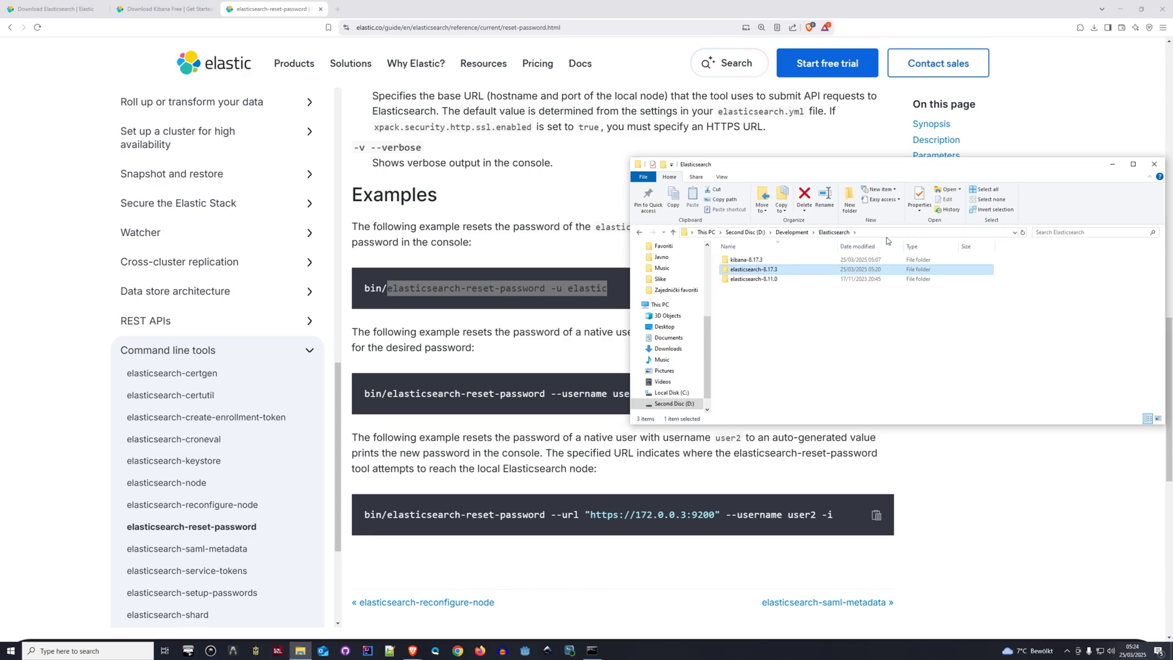
{"action": "double_click", "coordinate": [797, 261]}
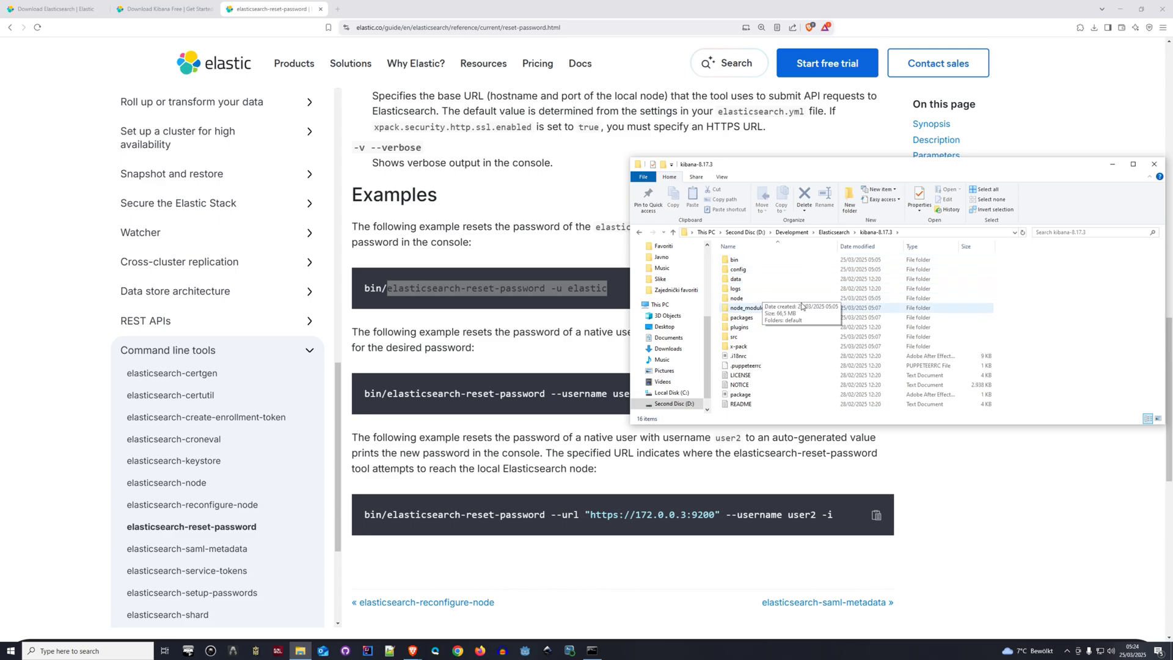
{"action": "left_click", "coordinate": [593, 657]}
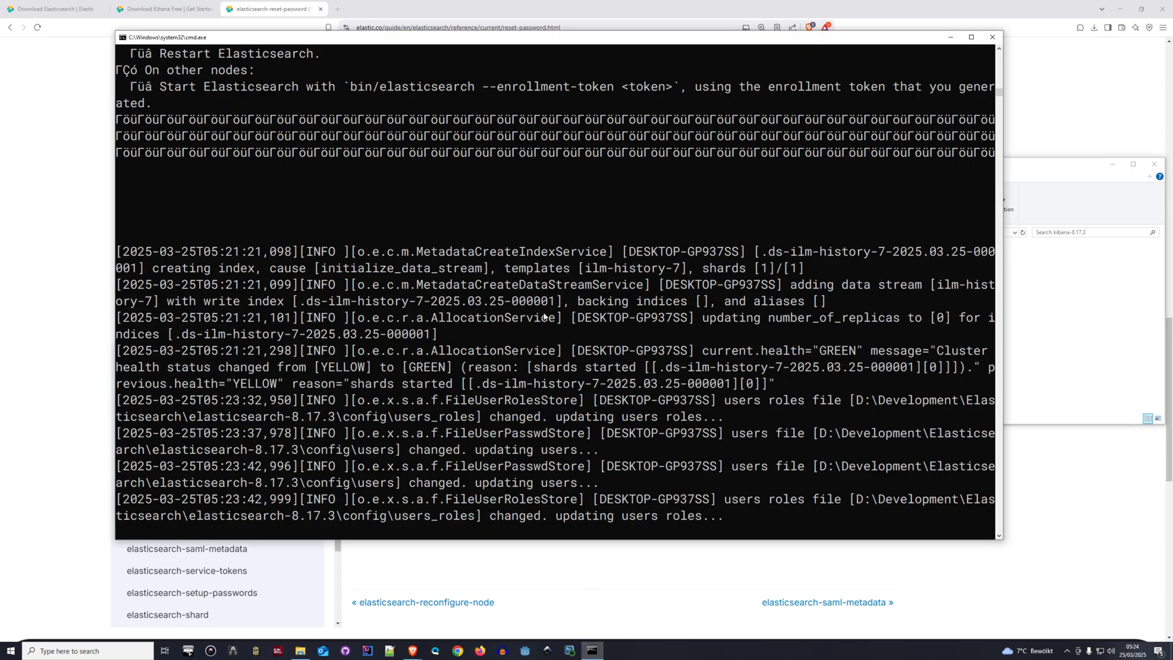
{"action": "left_click", "coordinate": [593, 657]}
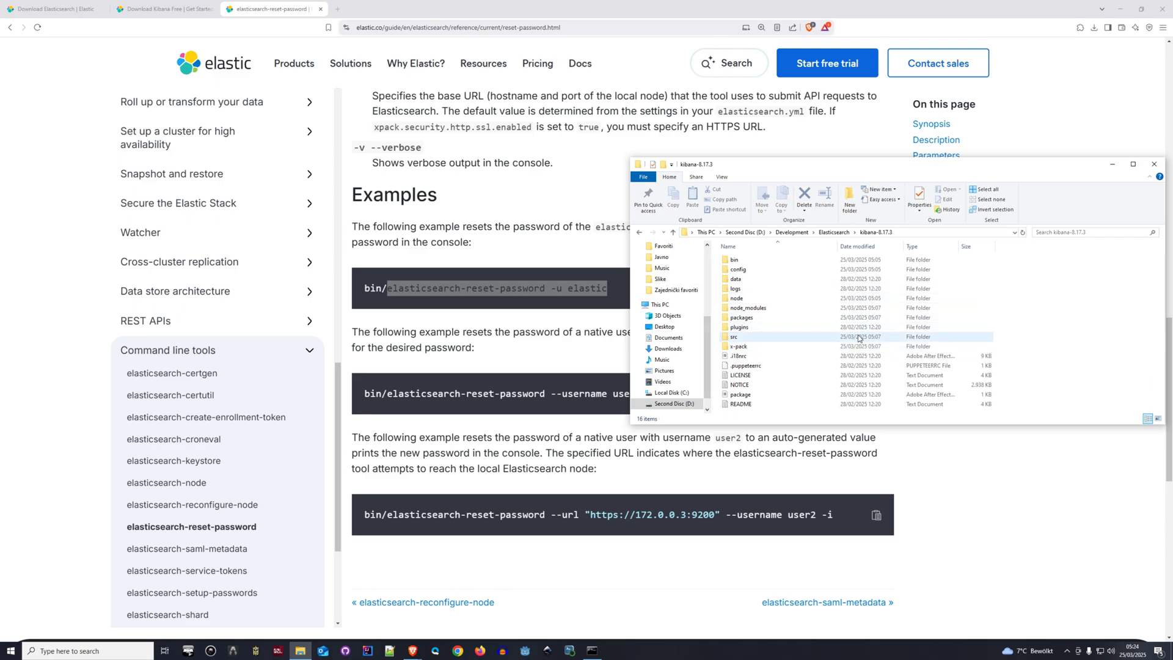
Run the kibana batch file from the bin folder and open the localhost:5601 setup link shown in its console.
{"action": "left_click", "coordinate": [742, 259]}
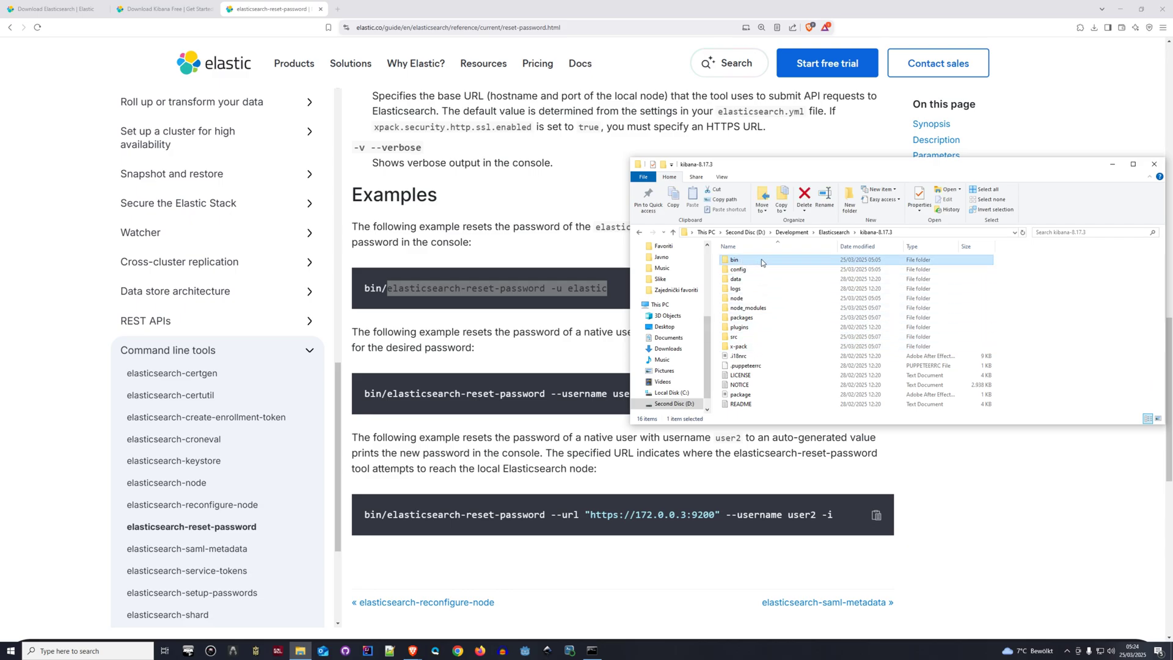
{"action": "double_click", "coordinate": [761, 260]}
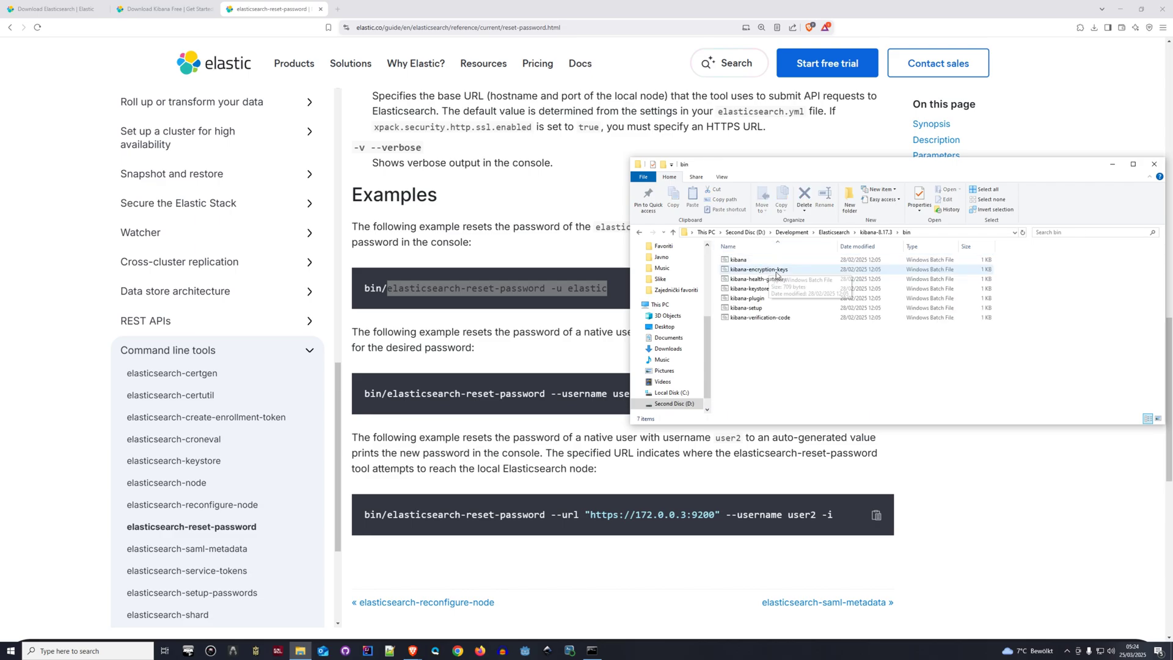
{"action": "left_click", "coordinate": [764, 263]}
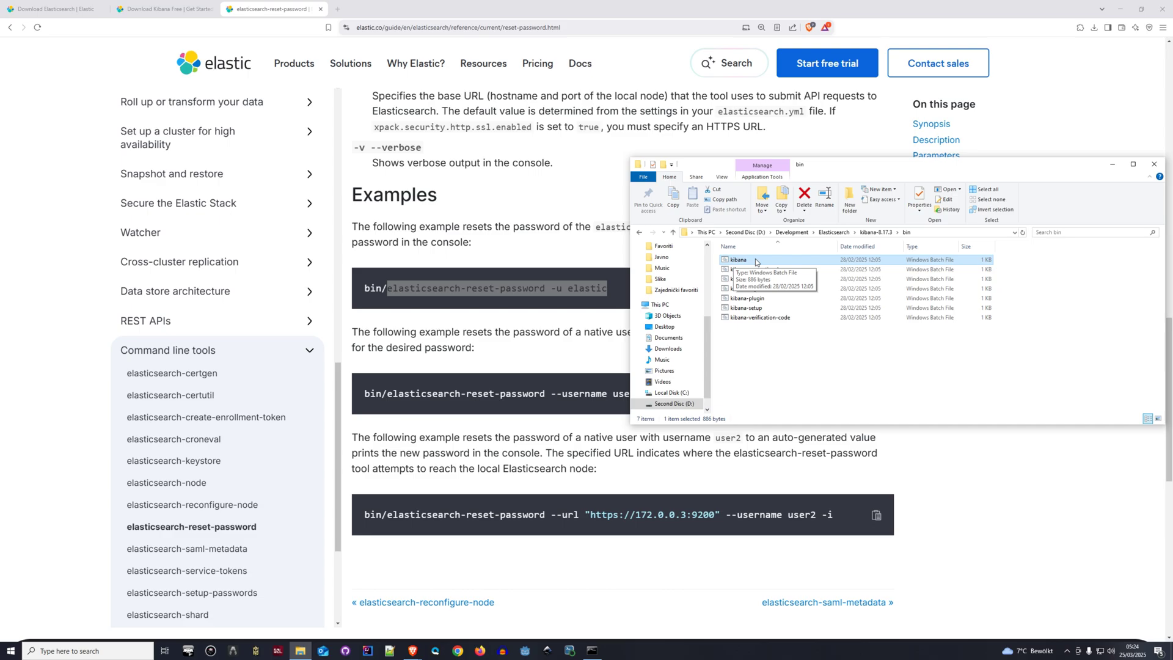
{"action": "double_click", "coordinate": [755, 260]}
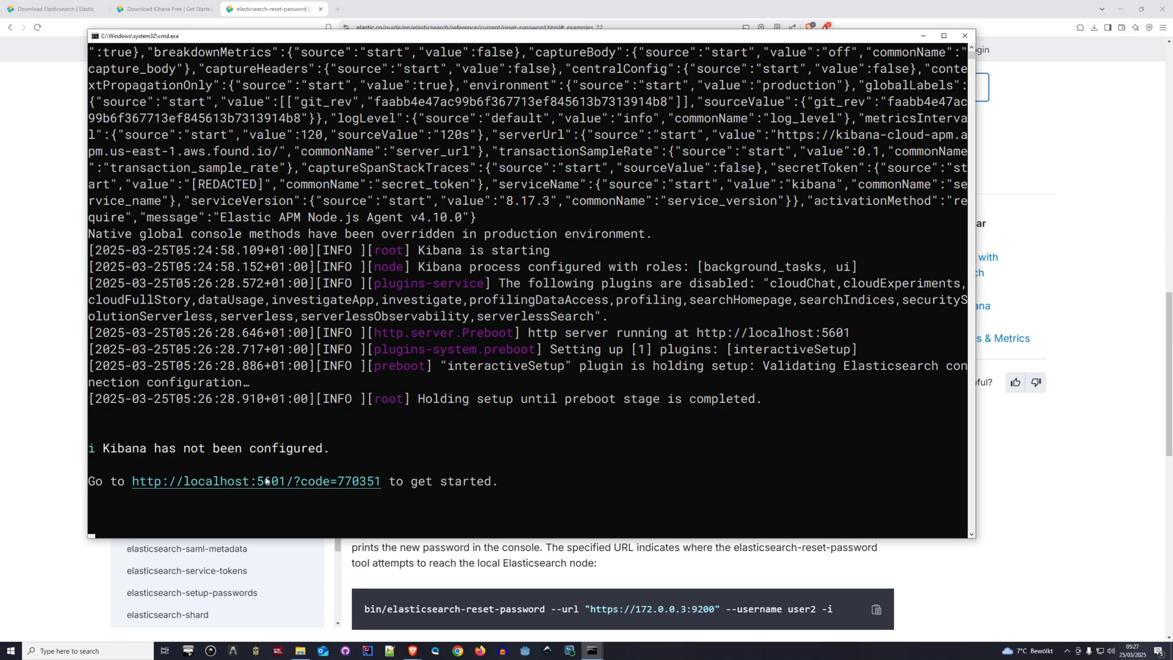
{"action": "left_click", "coordinate": [231, 489], "text": "ctrl"}
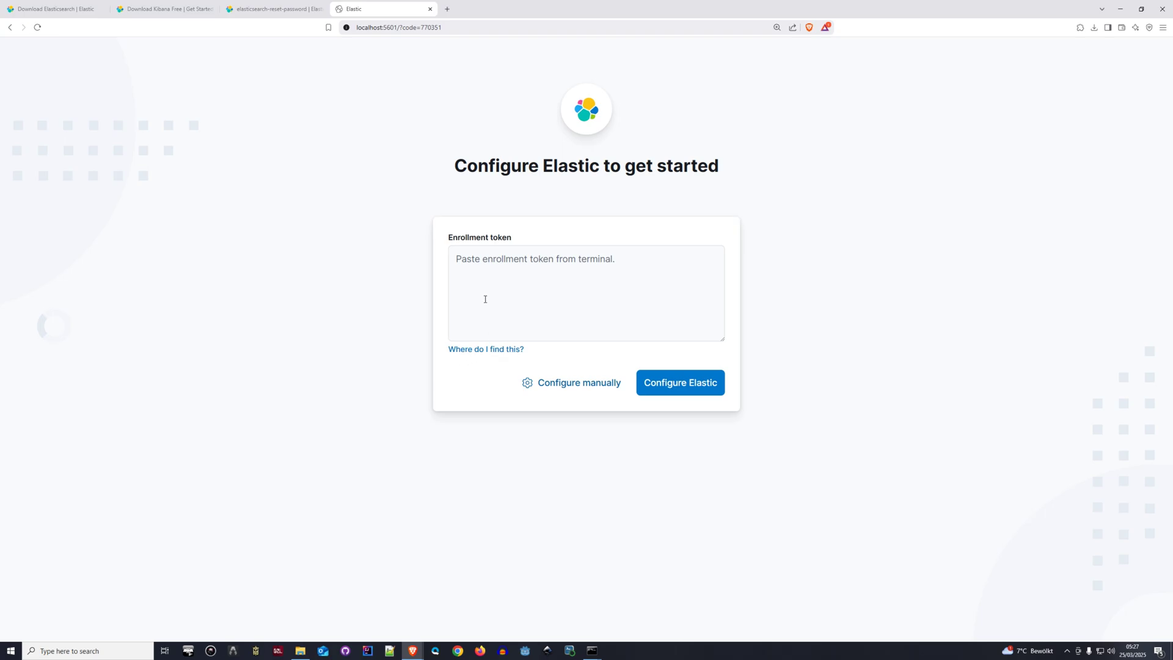
Show where to find the enrollment token and copy the command "elasticsearch-create-enrollment-token.bat --scope kibana" without its bin prefix.
{"action": "left_click", "coordinate": [466, 350]}
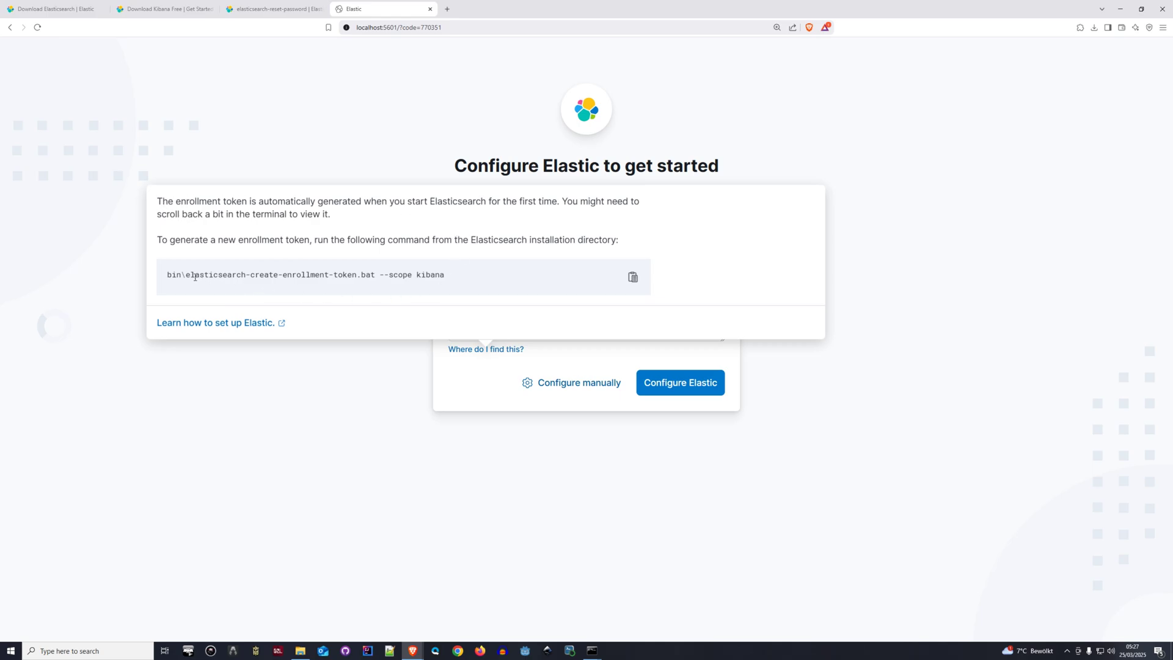
{"action": "left_click_drag", "start_coordinate": [184, 275], "coordinate": [448, 278]}
{"action": "key", "text": "ctrl+c"}
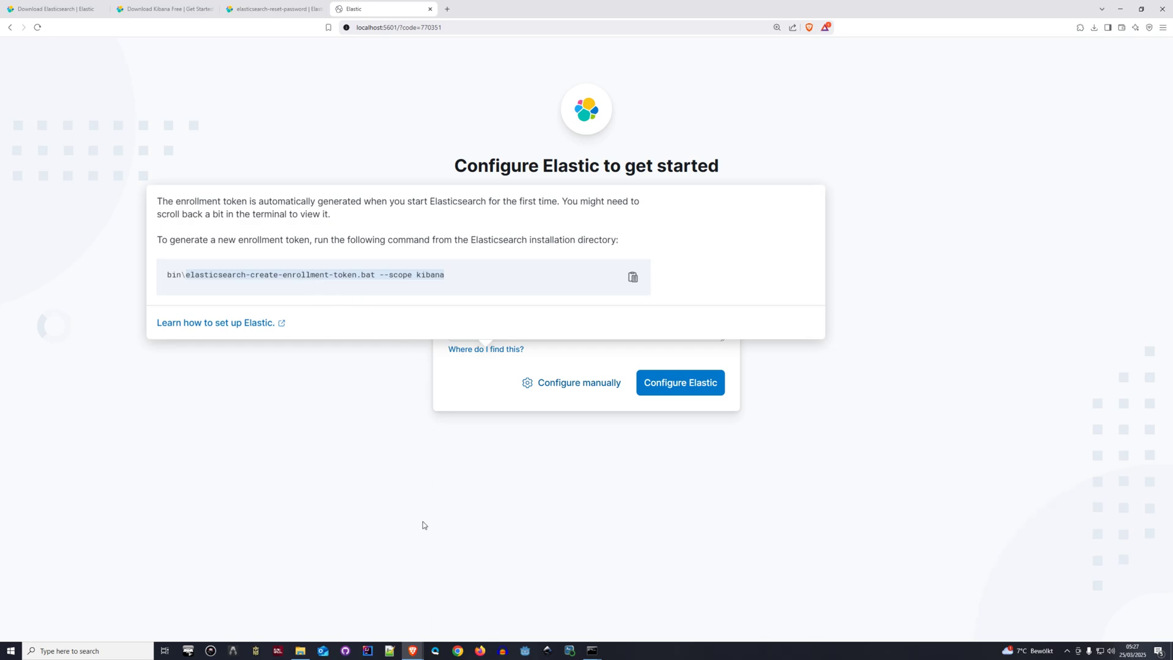
Switch to File Explorer and open a command prompt in the elasticsearch-8.17.3 bin folder.
{"action": "left_click", "coordinate": [301, 650]}
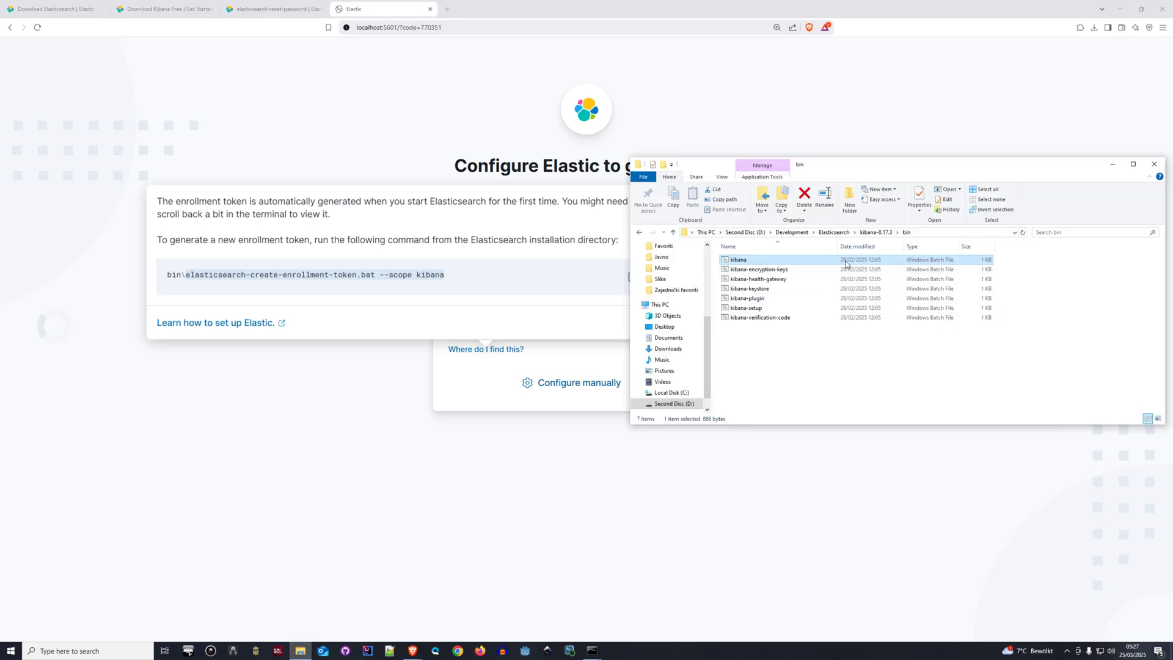
{"action": "left_click", "coordinate": [846, 236]}
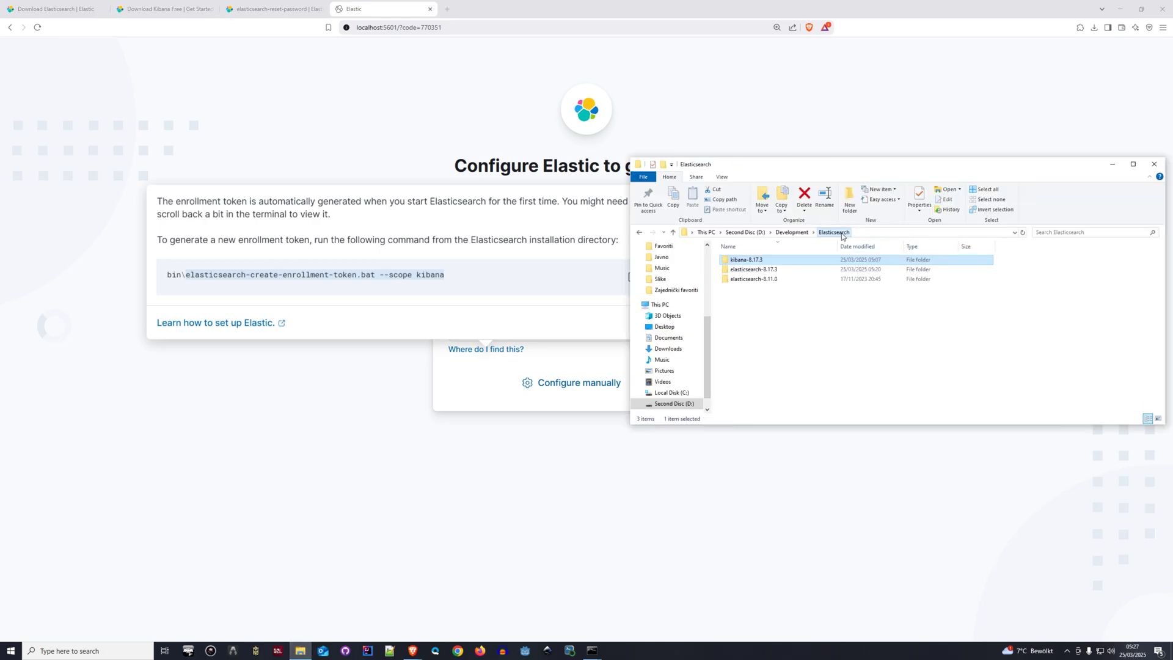
{"action": "left_click", "coordinate": [778, 272]}
{"action": "double_click", "coordinate": [778, 271]}
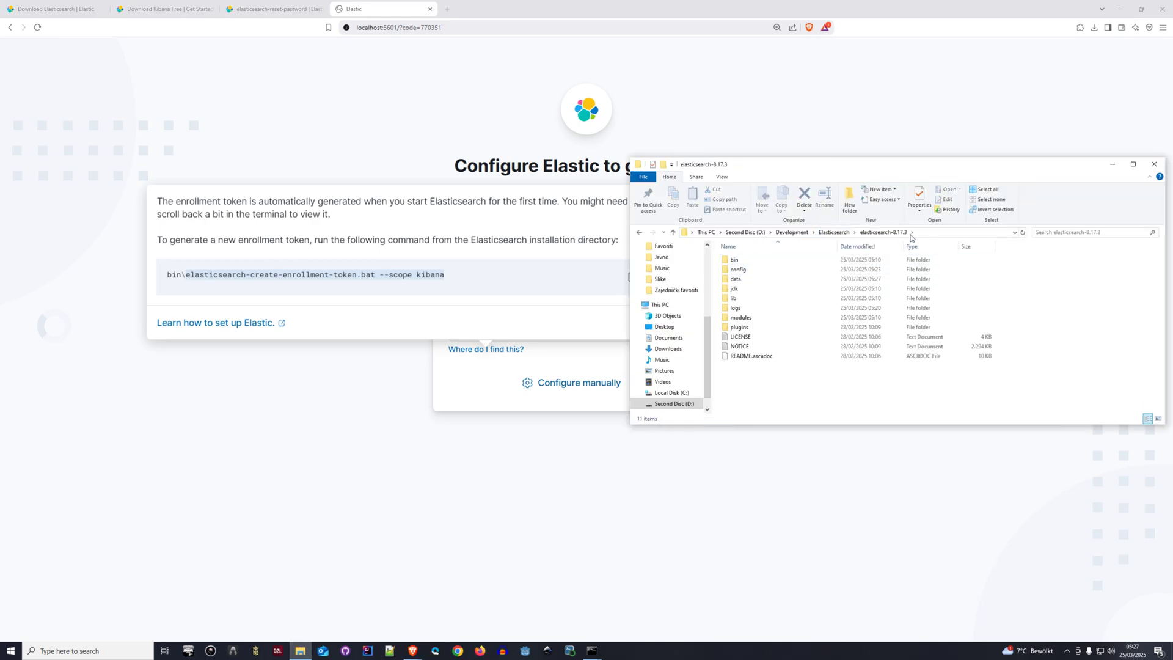
{"action": "double_click", "coordinate": [735, 261]}
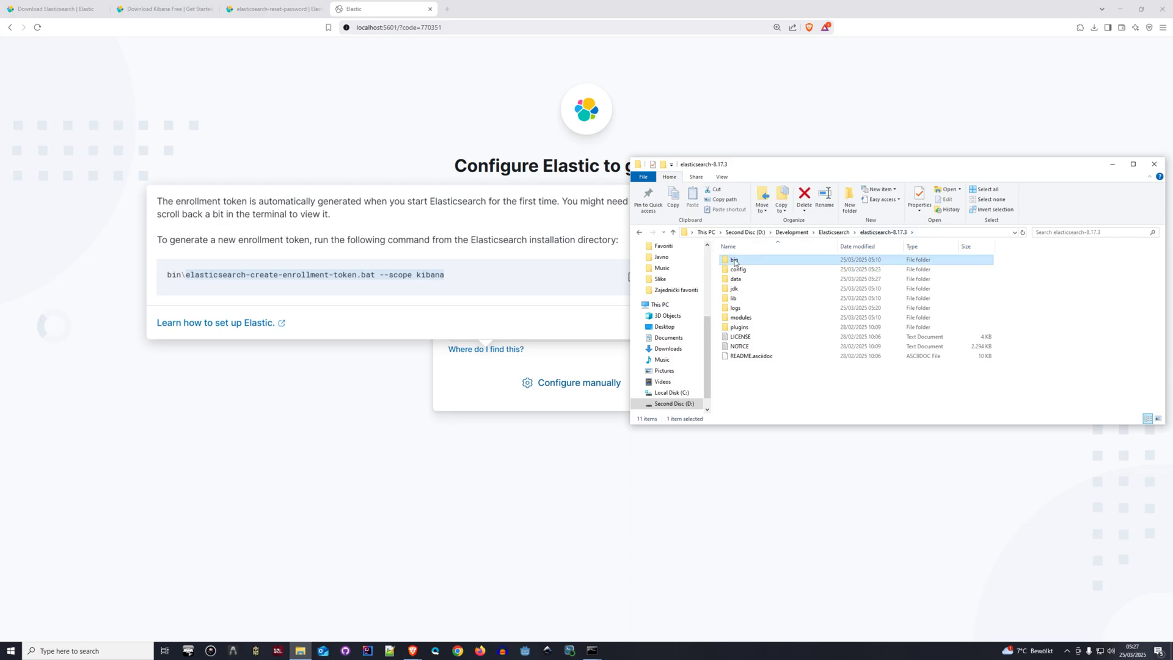
{"action": "left_click", "coordinate": [931, 232]}
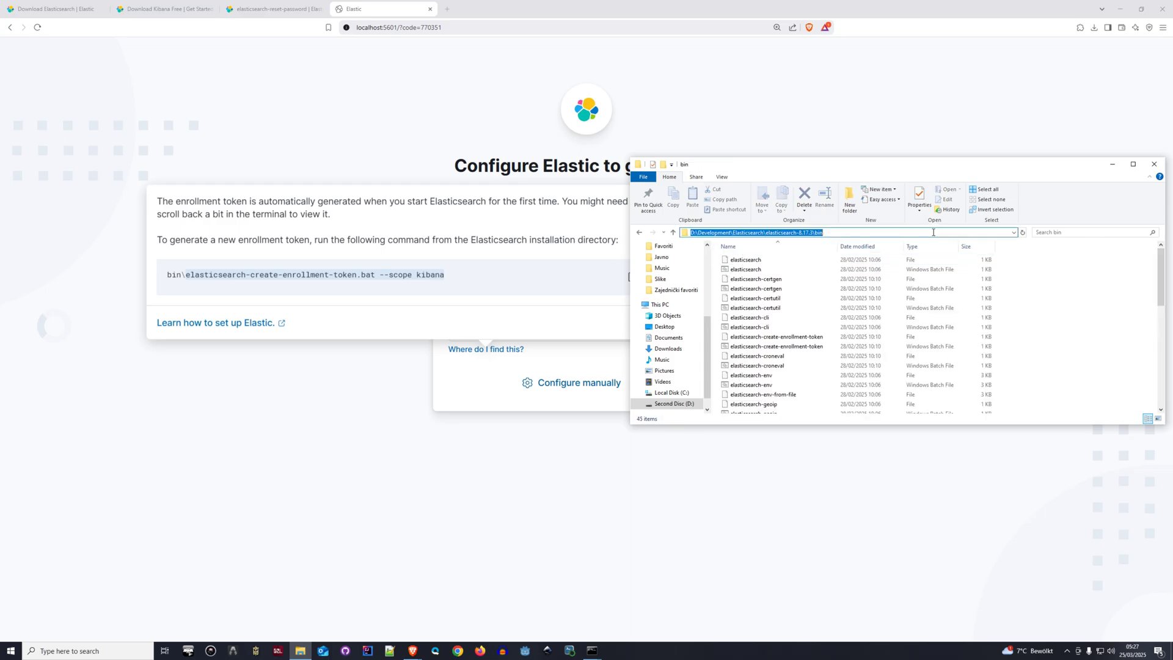
{"action": "type", "text": "cmd"}
{"action": "key", "text": "Return"}
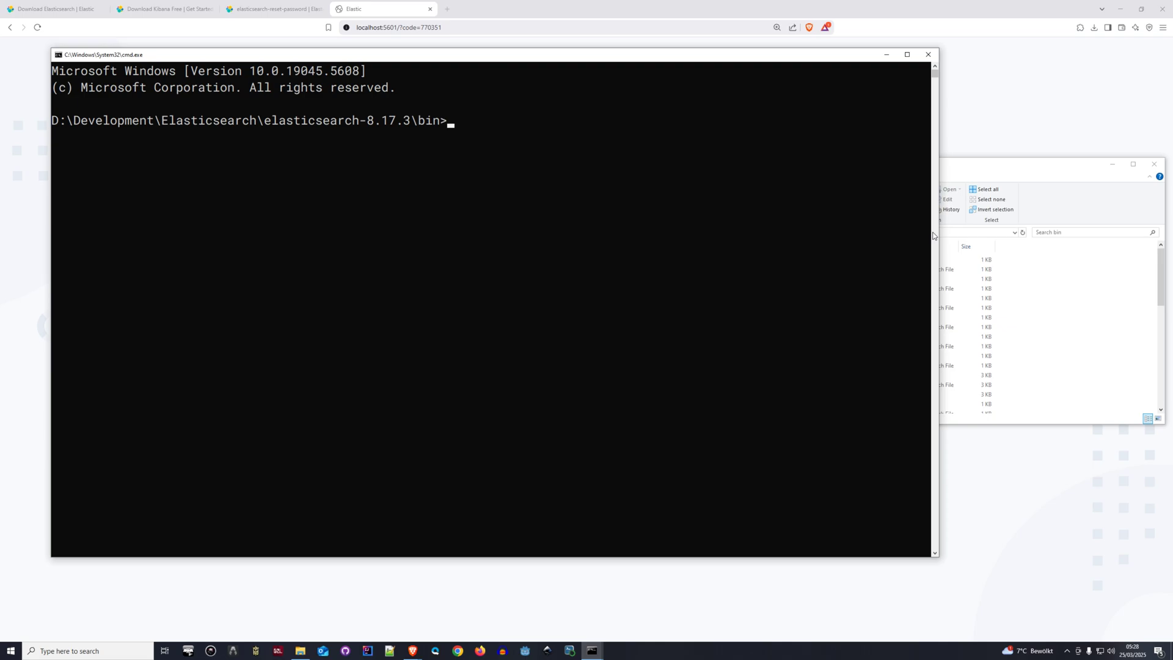
Run "elasticsearch-create-enrollment-token.bat --scope kibana" and copy the generated enrollment token from the console.
{"action": "key", "text": "ctrl+v"}
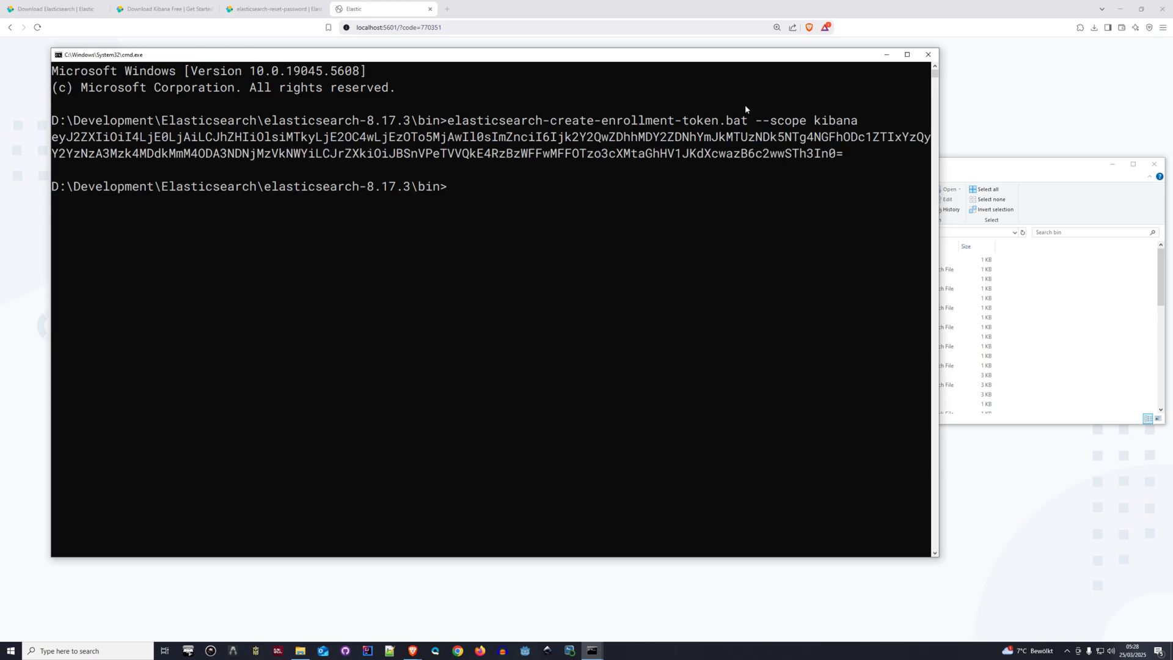
{"action": "left_click_drag", "start_coordinate": [55, 139], "coordinate": [846, 153]}
{"action": "key", "text": "ctrl+c"}
Return to the Elastic setup page in the browser, paste the enrollment token and configure Elastic.
{"action": "left_click", "coordinate": [401, 9]}
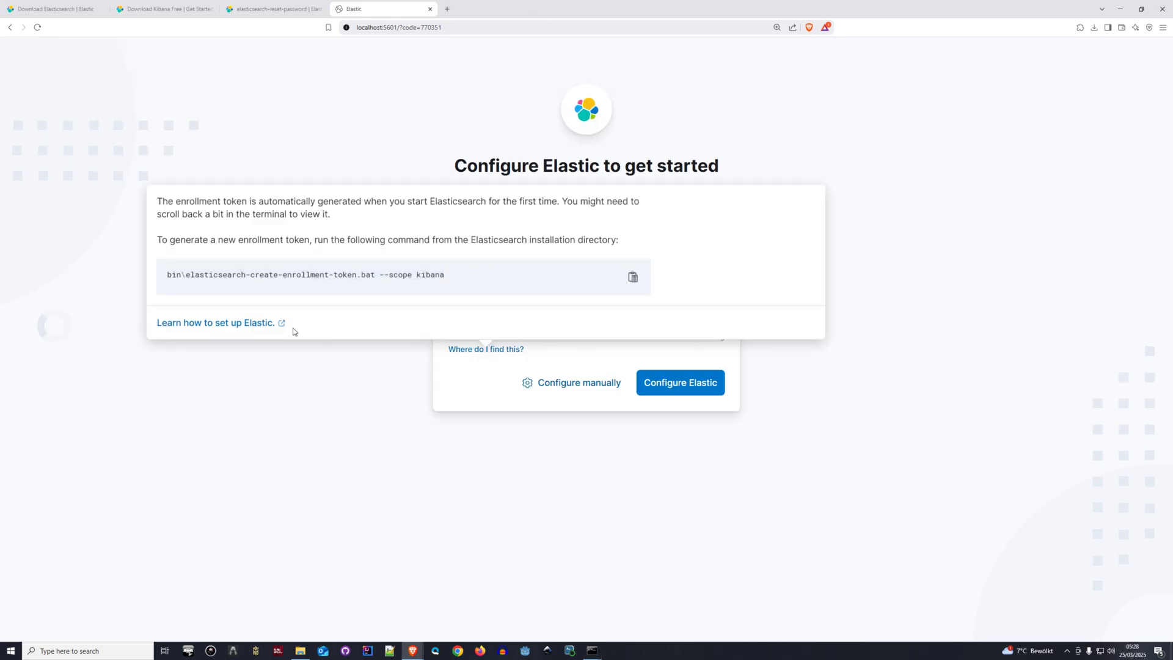
{"action": "left_click", "coordinate": [886, 234]}
{"action": "left_click", "coordinate": [584, 280]}
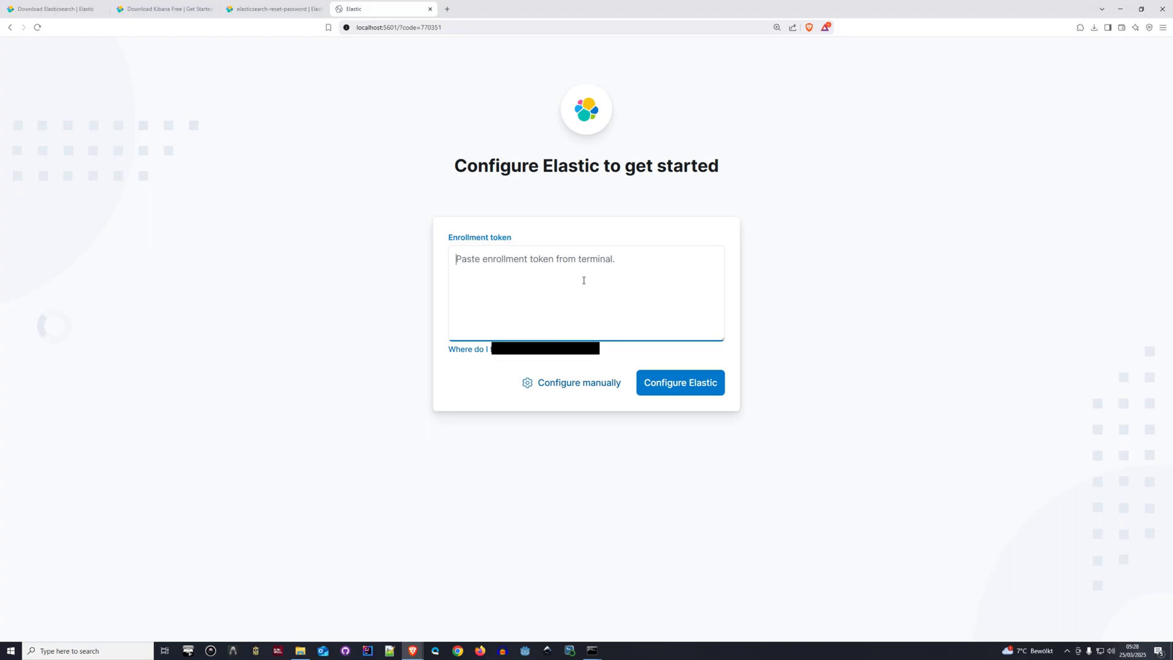
{"action": "key", "text": "ctrl+v"}
{"action": "left_click", "coordinate": [669, 382]}
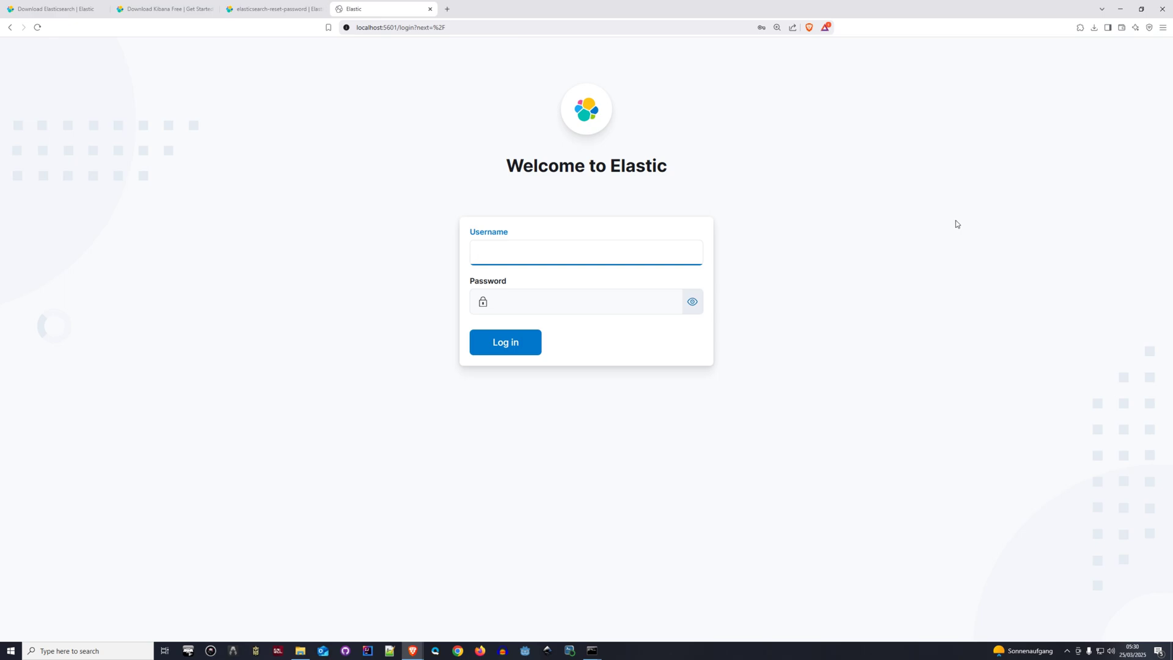
Log in to Elastic as user elastic with the account password and update the password saved in the browser.
{"action": "type", "text": "elastic"}
{"action": "left_click", "coordinate": [818, 241]}
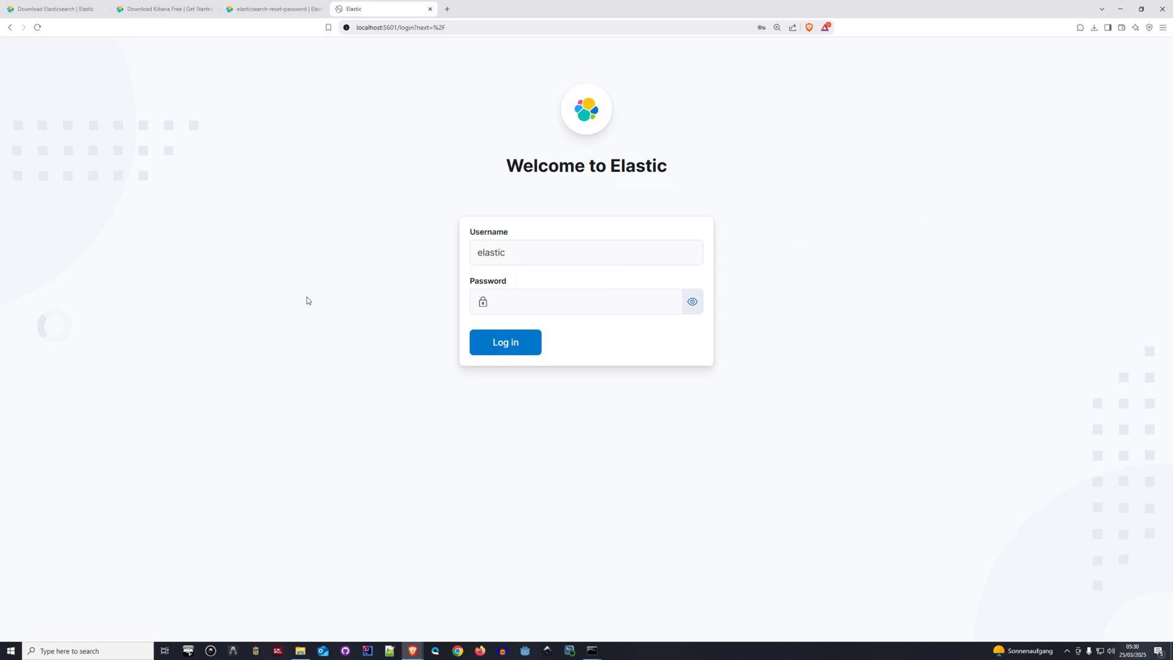
{"action": "key", "text": "ctrl+v"}
{"action": "left_click", "coordinate": [509, 346]}
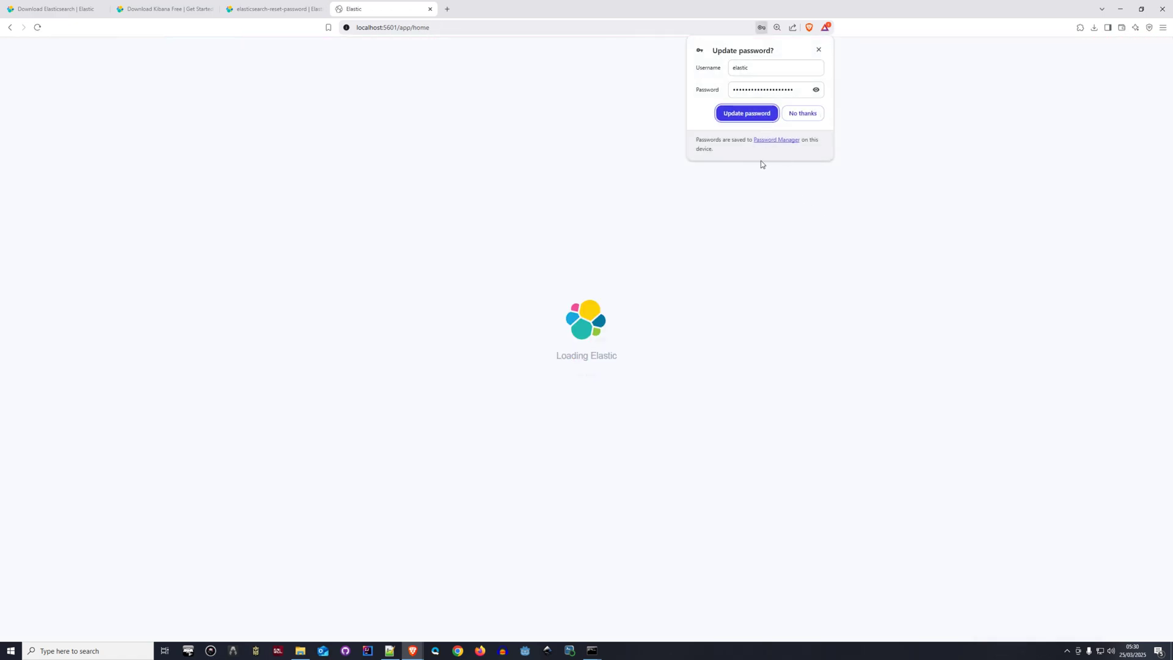
{"action": "left_click", "coordinate": [744, 114]}
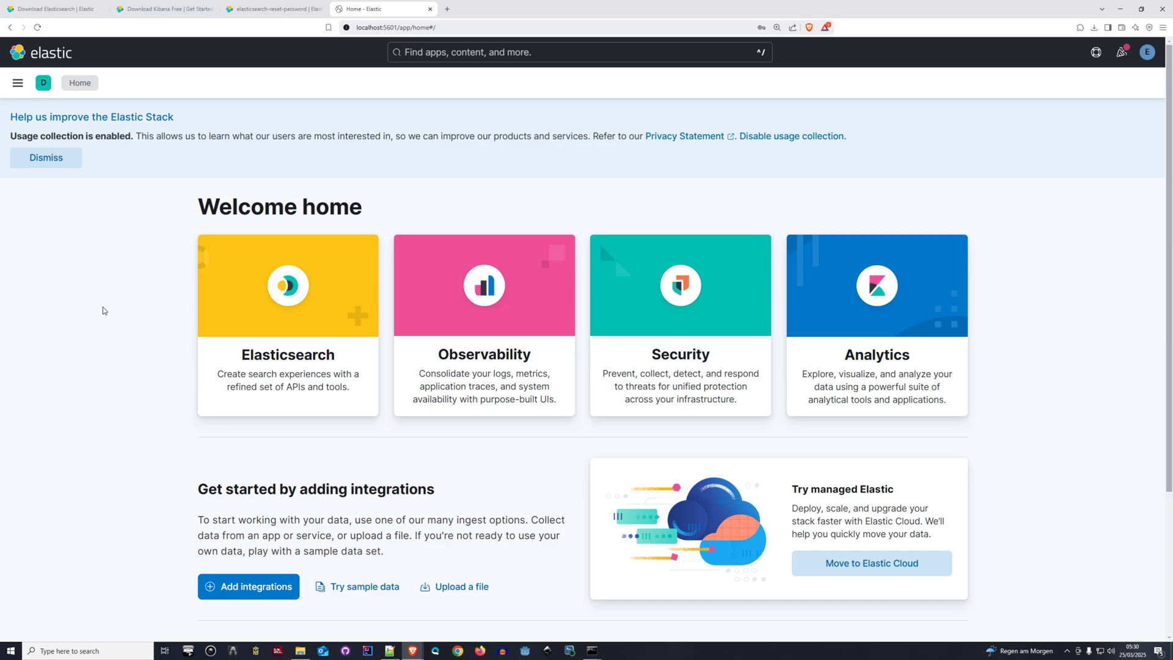
Open the Dev Tools console from the Management section and dismiss the usage collection notice.
{"action": "left_click", "coordinate": [18, 85]}
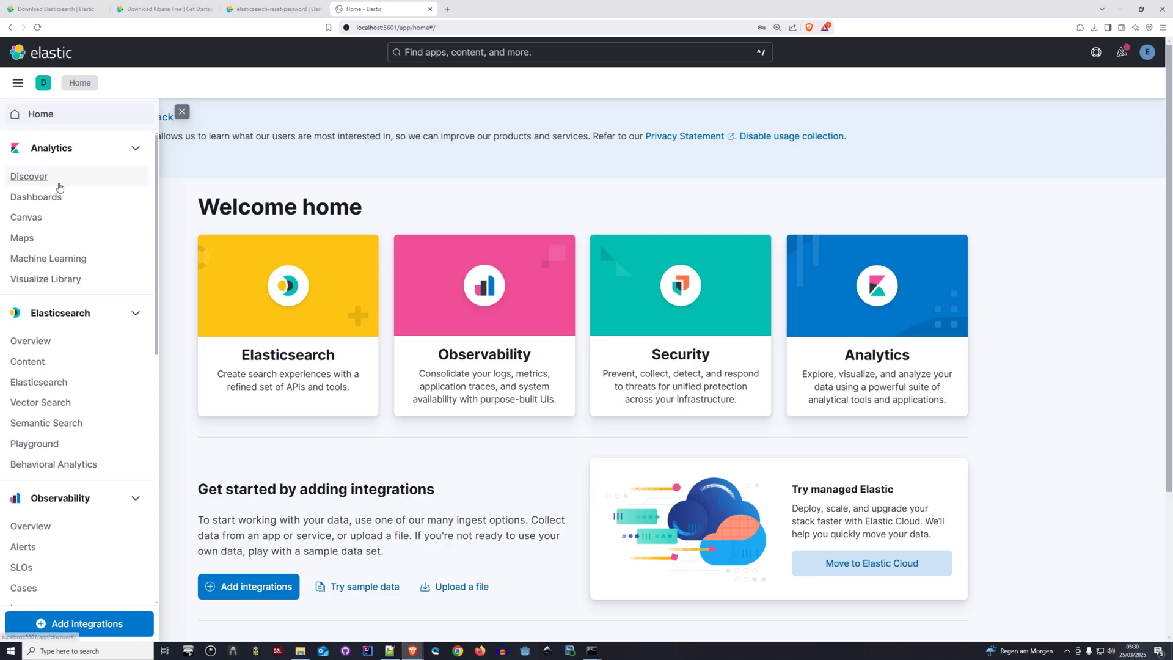
{"action": "scroll", "coordinate": [92, 213], "scroll_direction": "down", "scroll_amount": 7}
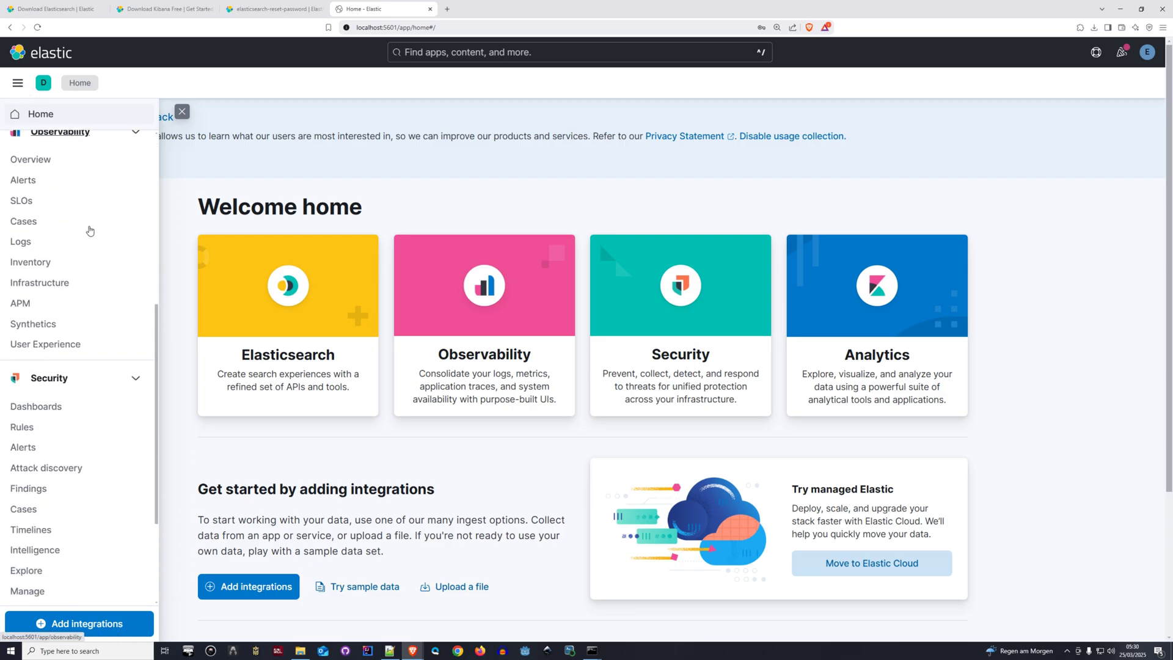
{"action": "scroll", "coordinate": [90, 230], "scroll_direction": "down", "scroll_amount": 3}
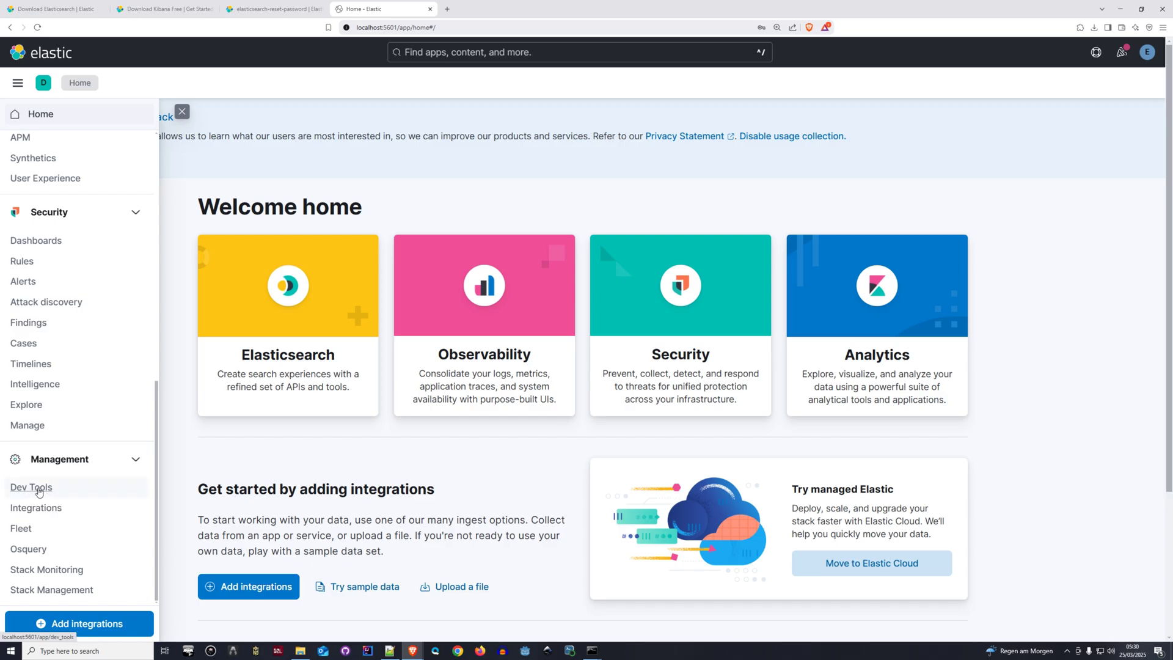
{"action": "left_click", "coordinate": [35, 488]}
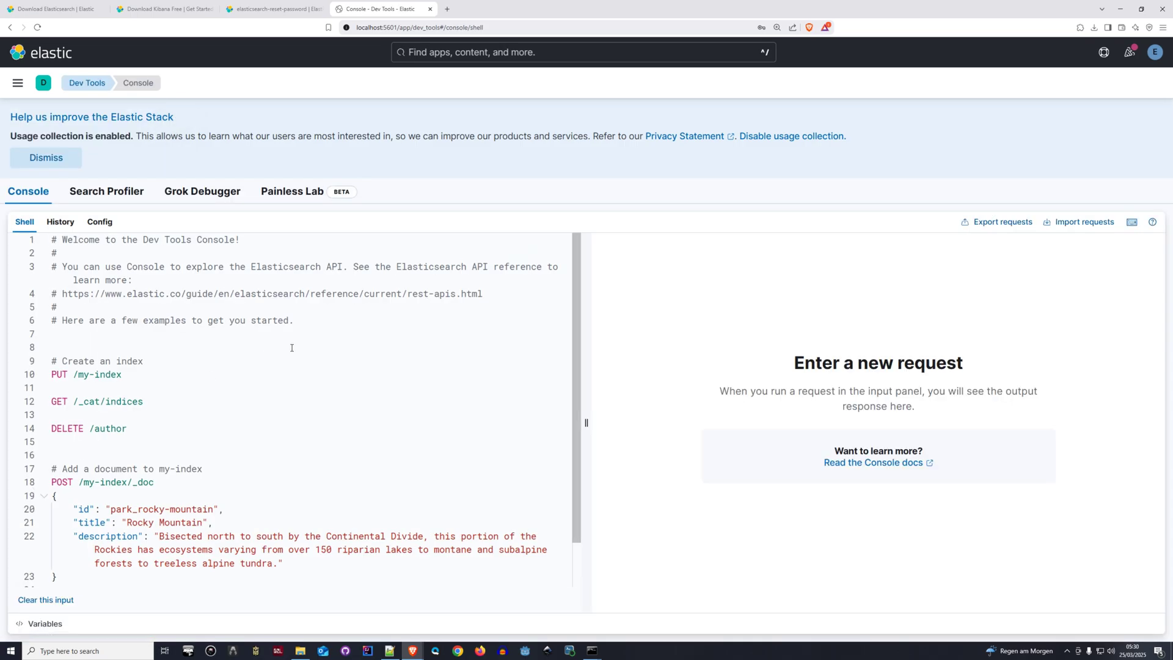
{"action": "scroll", "coordinate": [361, 342], "scroll_direction": "down", "scroll_amount": 1}
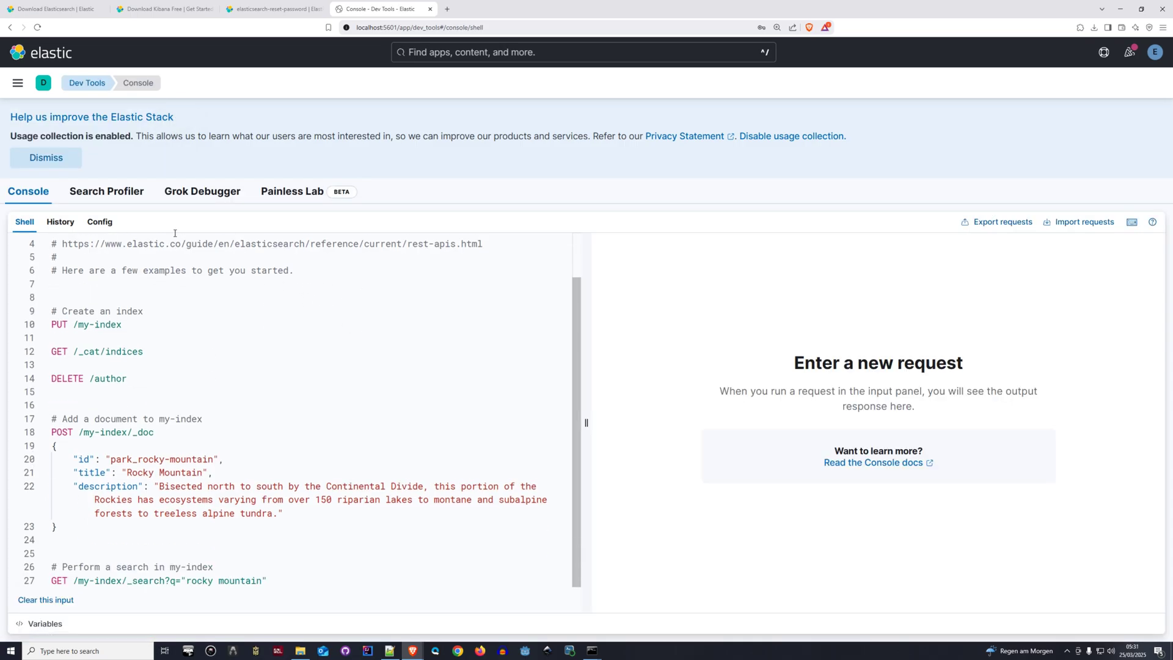
{"action": "left_click", "coordinate": [45, 158]}
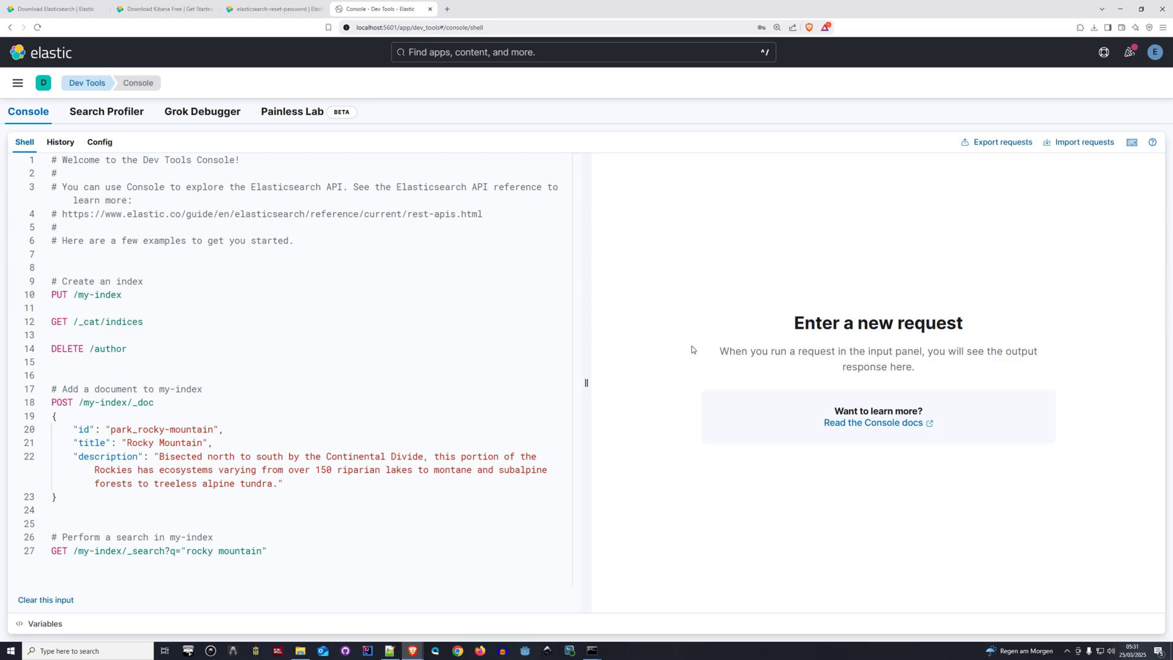
Send the GET /_cat/indices request from the console and review the list of indices in the output.
{"action": "left_click", "coordinate": [115, 321]}
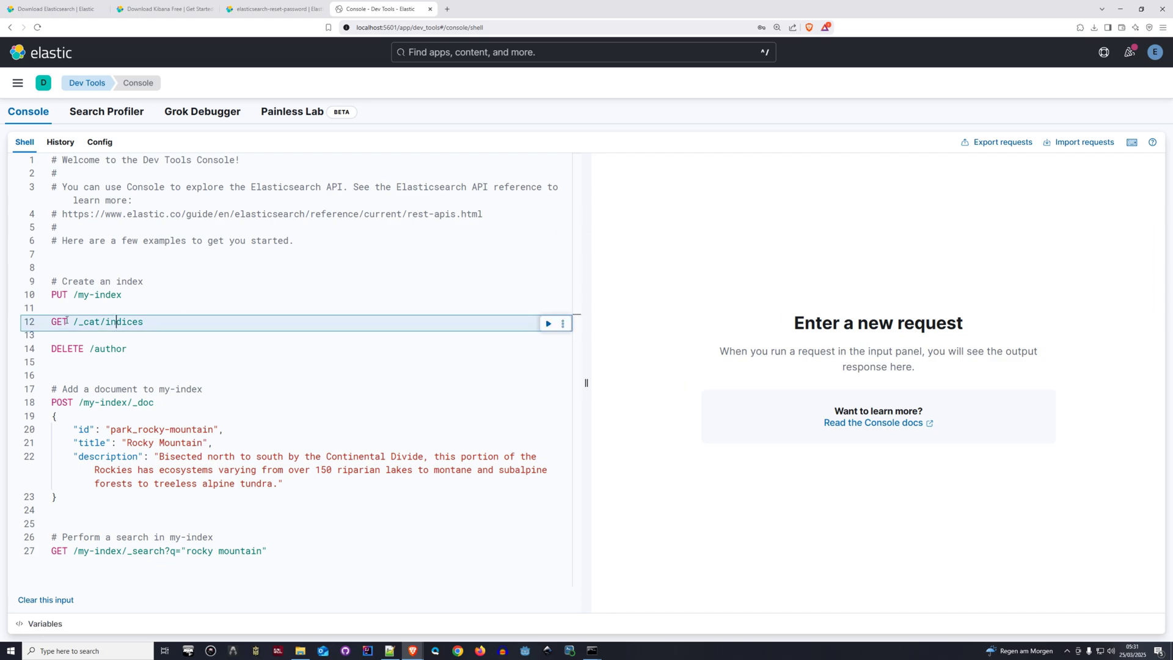
{"action": "triple_click", "coordinate": [57, 323]}
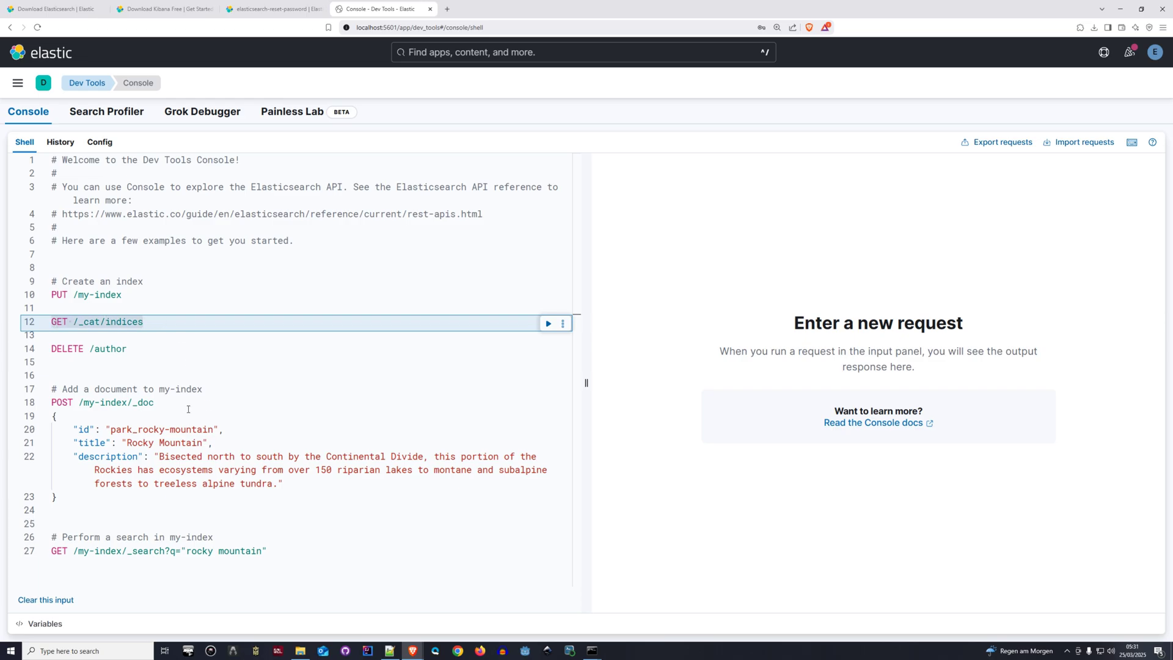
{"action": "left_click", "coordinate": [548, 323]}
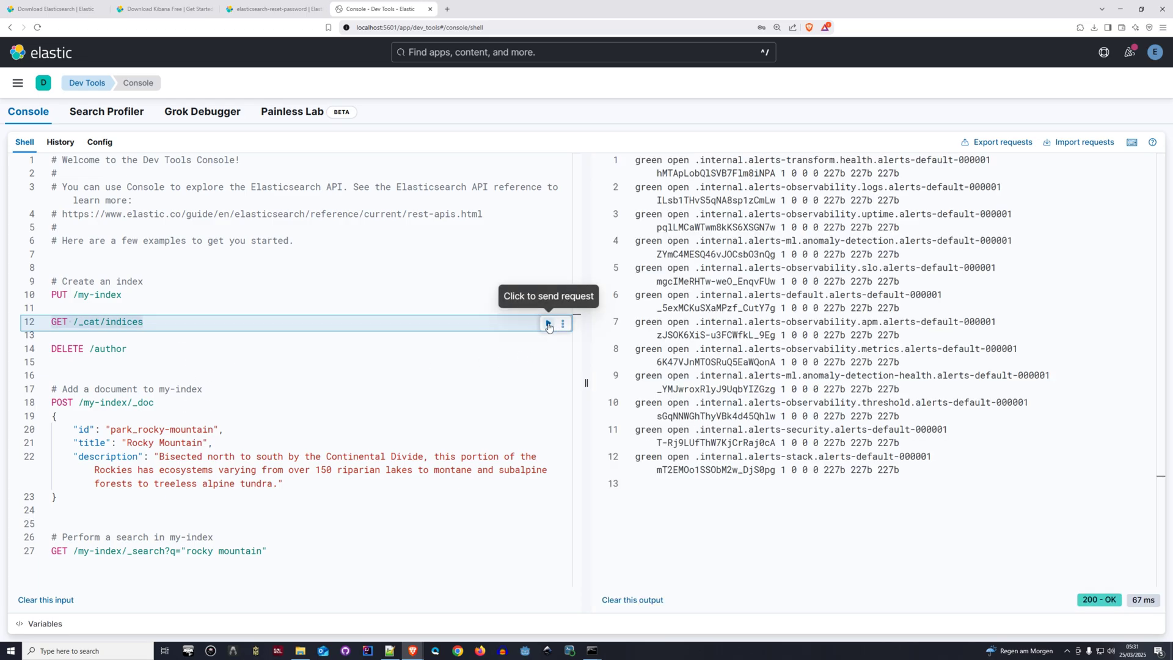
{"action": "left_click_drag", "start_coordinate": [946, 469], "coordinate": [635, 164]}
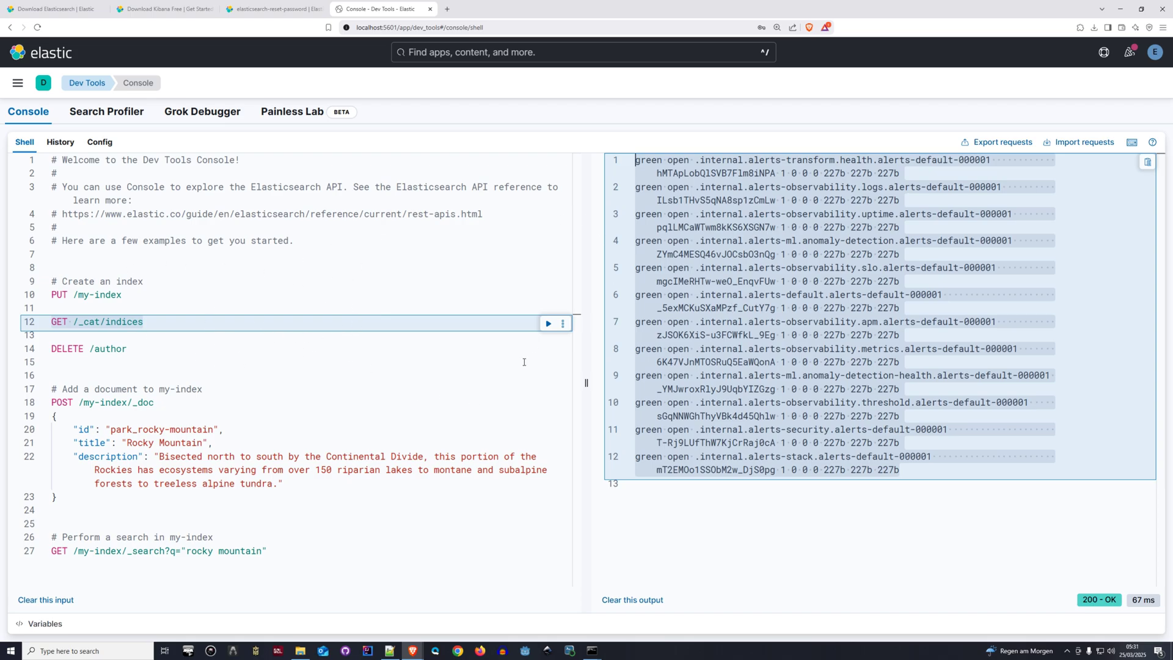
{"action": "left_click", "coordinate": [327, 347]}
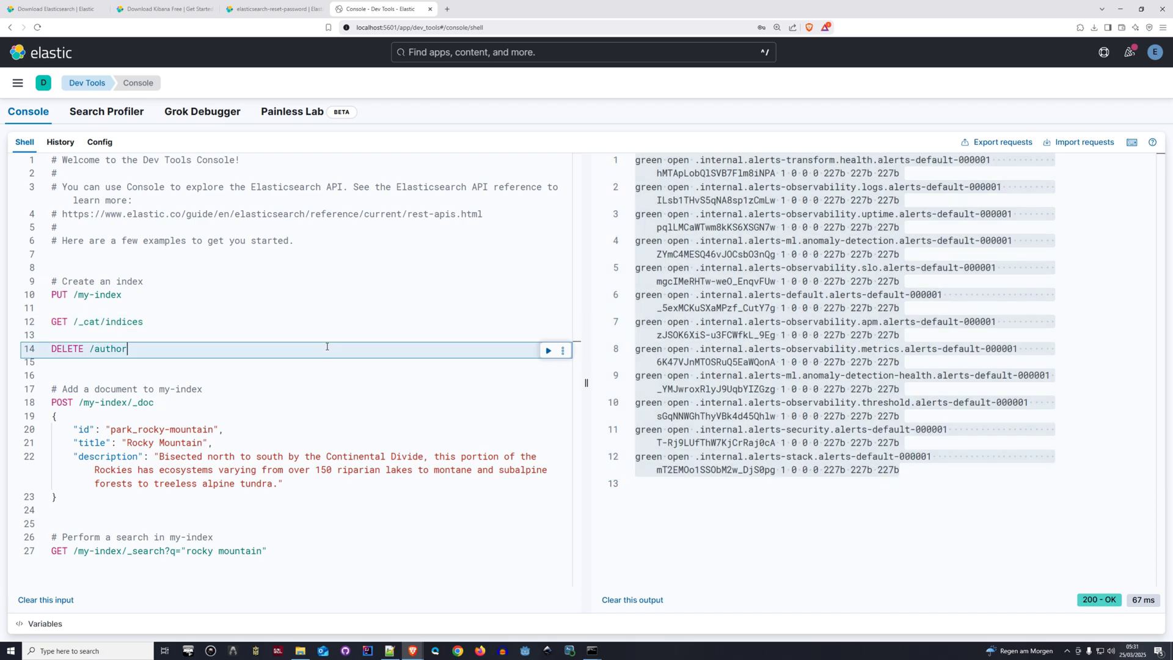